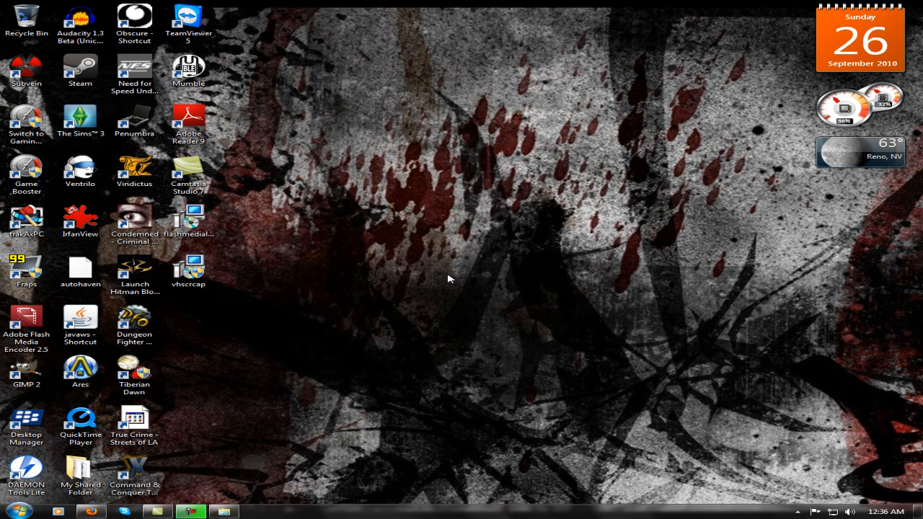
click(189, 220)
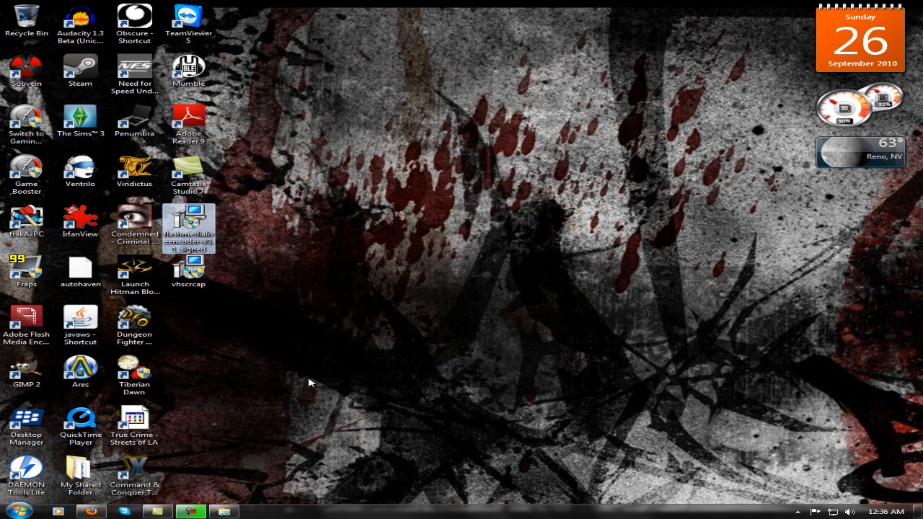
click(26, 324)
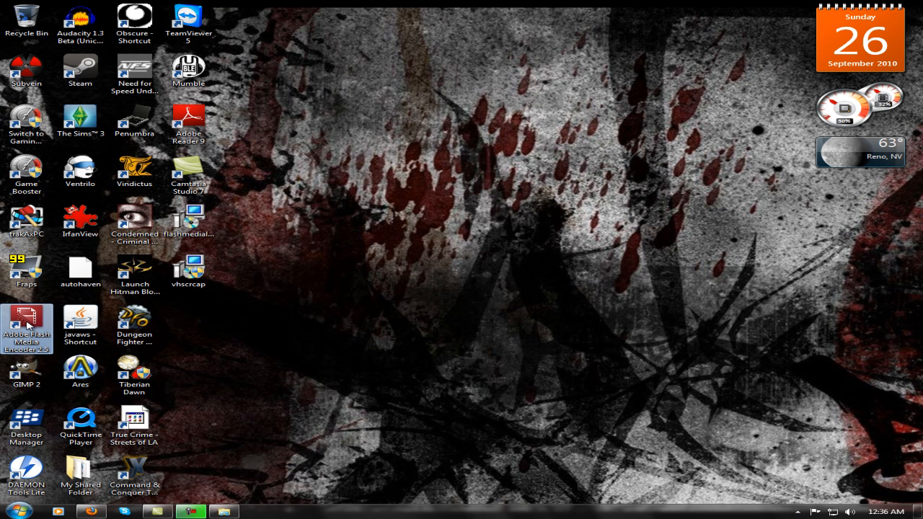
click(205, 222)
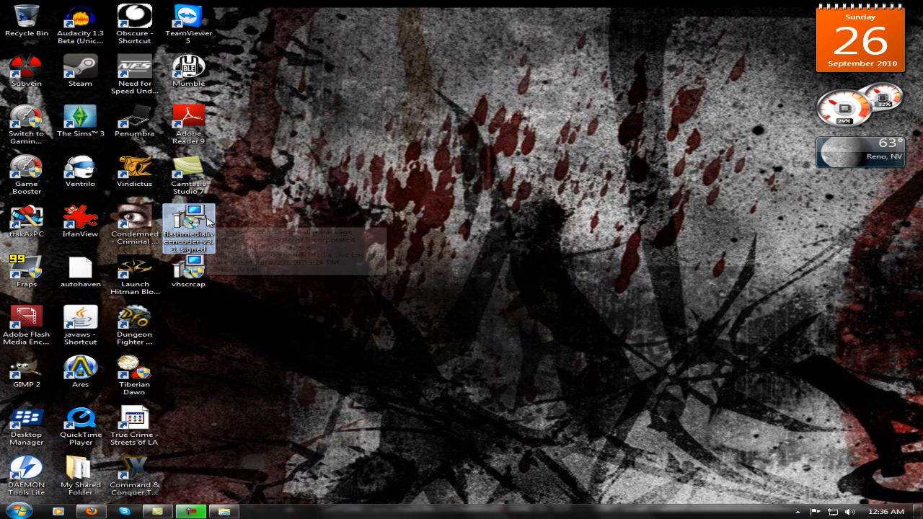
click(245, 311)
click(206, 274)
click(460, 310)
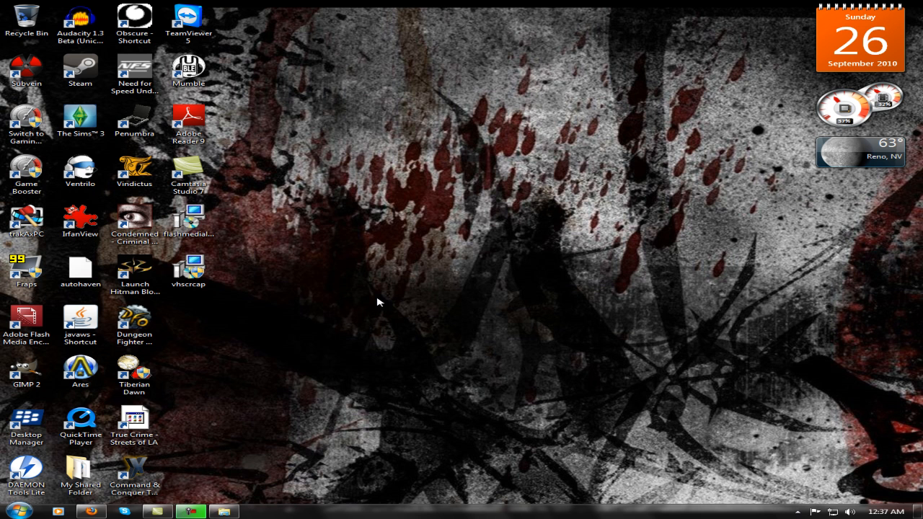
double_click(179, 270)
Open the Videos library and inspect the contents of the flashmedialiveencoder-v3.1_signed archive.
click(223, 512)
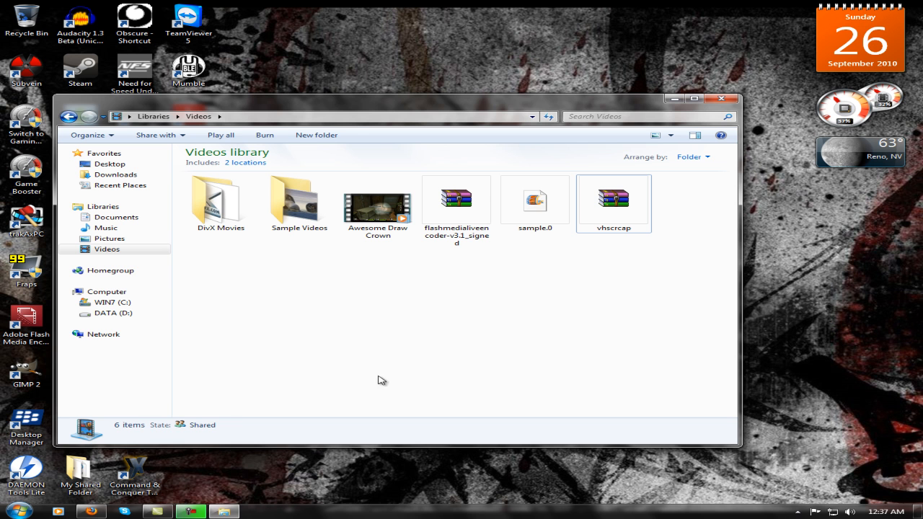
click(613, 203)
click(454, 213)
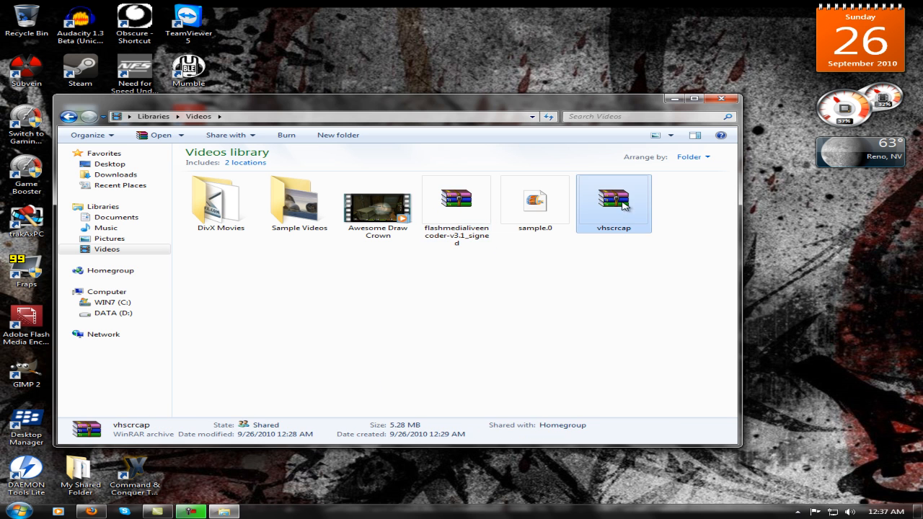
drag(452, 105, 725, 169)
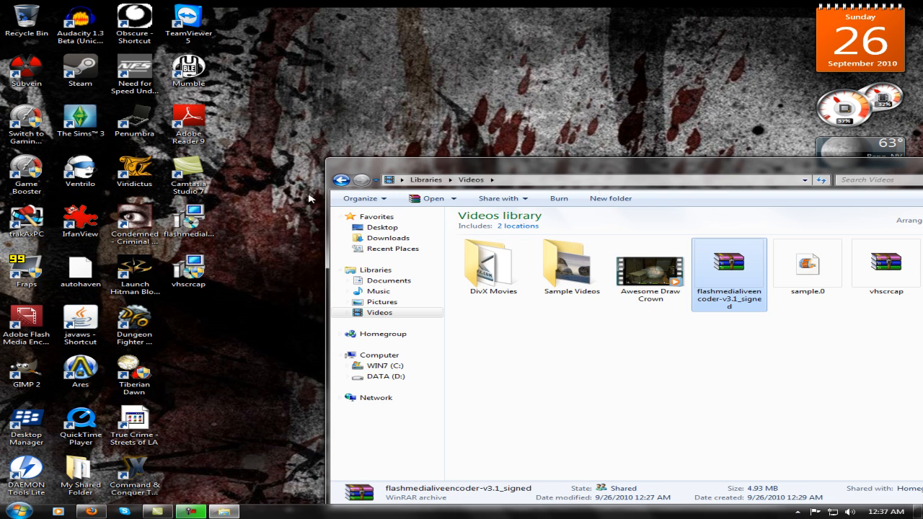
drag(505, 165, 256, 85)
double_click(485, 186)
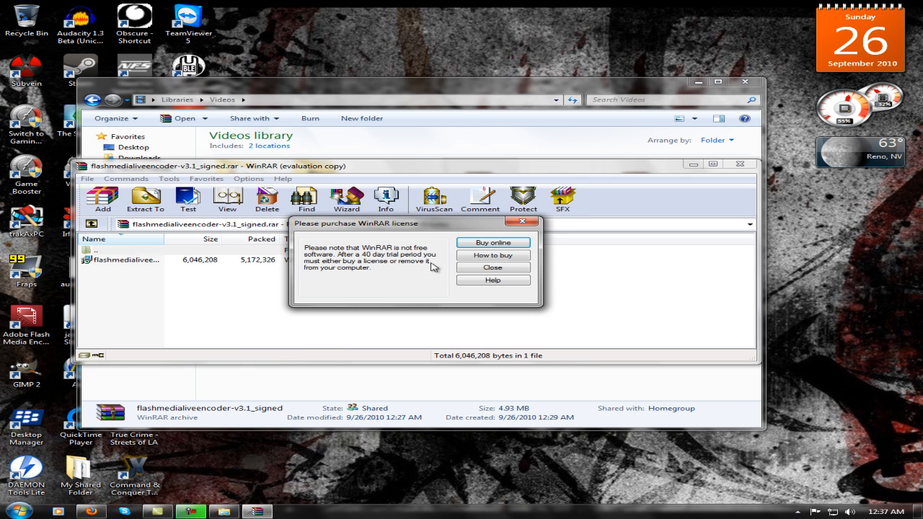
click(473, 270)
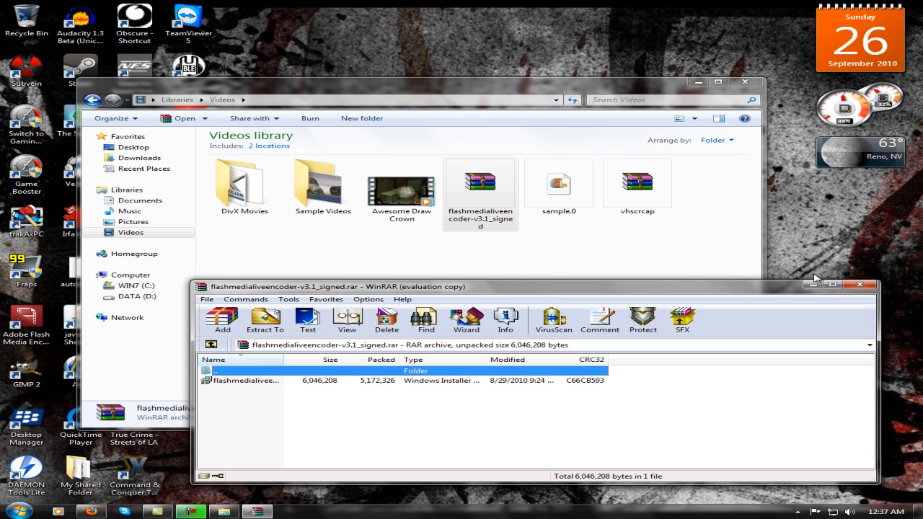
click(859, 284)
Inspect the contents of the vhscrcap archive, then close the archive and the Videos library.
double_click(637, 186)
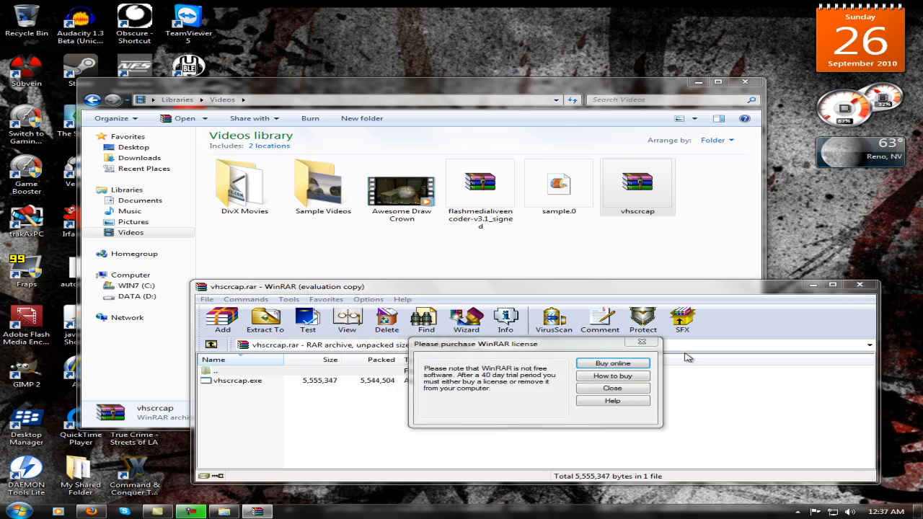
click(612, 387)
click(859, 284)
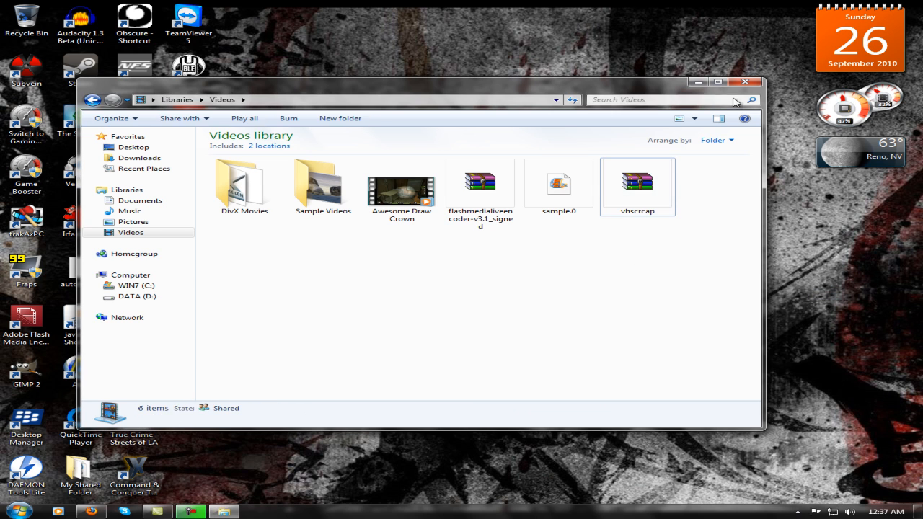
click(745, 82)
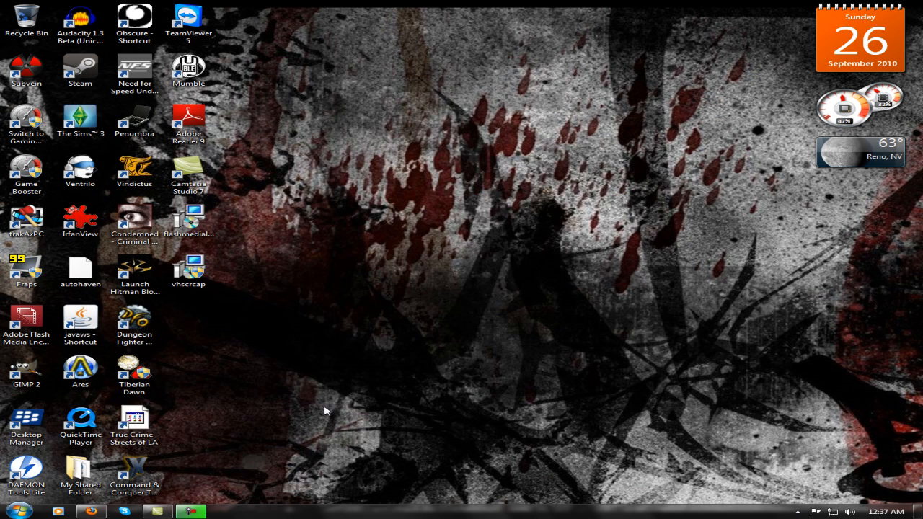
Switch to Firefox and view the MediaFire download pages of flashmedialiveencoder-v3.1_signed.rar and vhscrcap.rar, then minimize the browser.
click(90, 511)
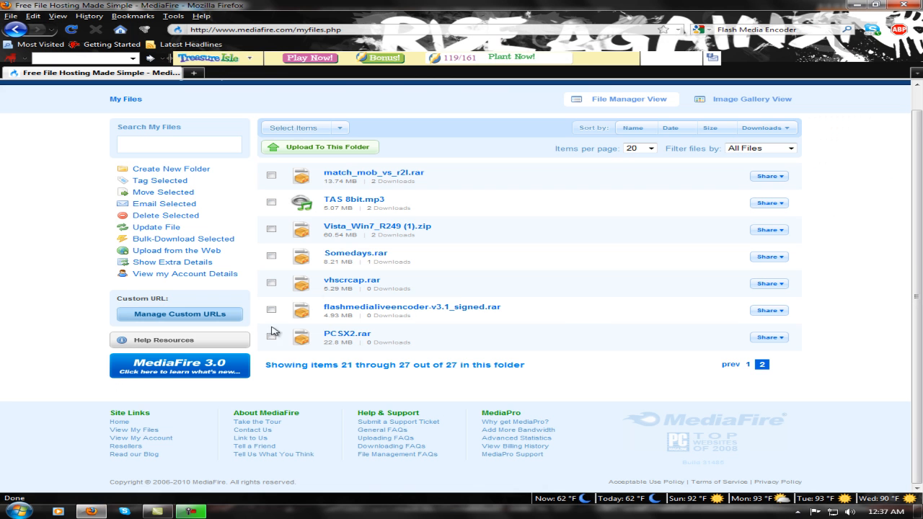
click(360, 308)
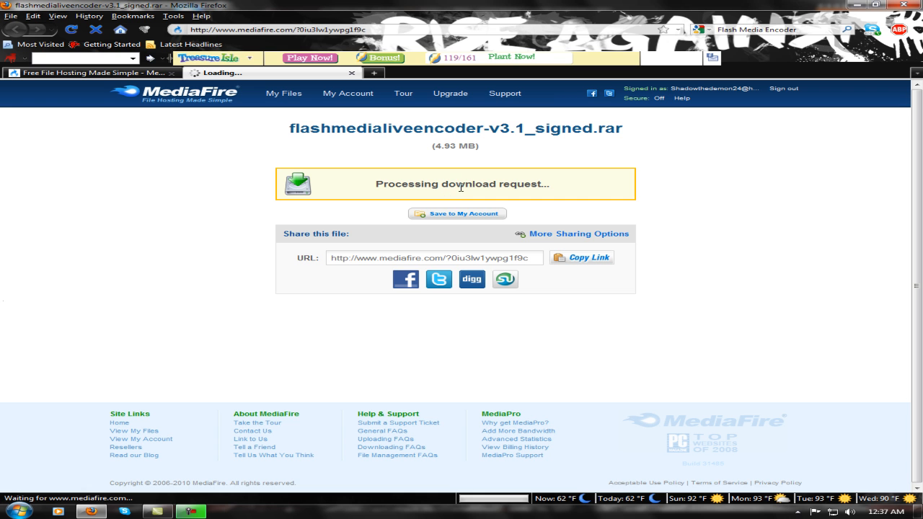
click(352, 73)
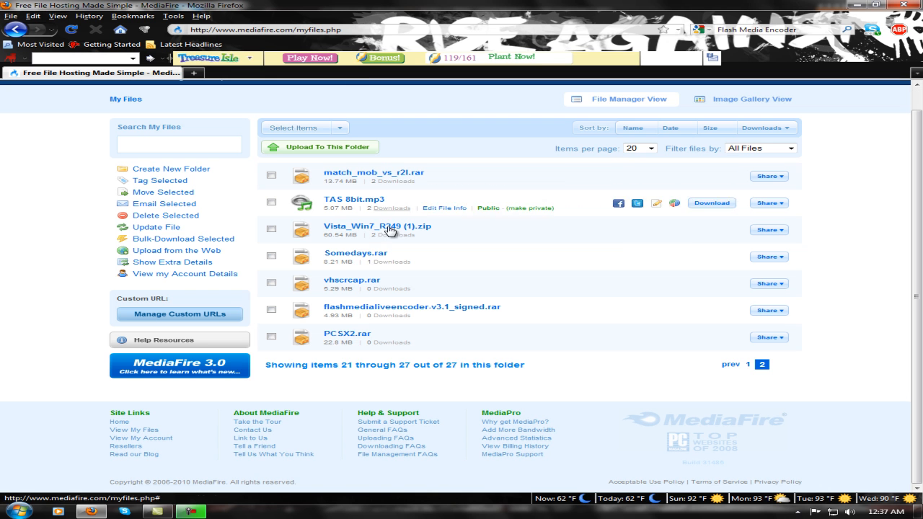
click(352, 279)
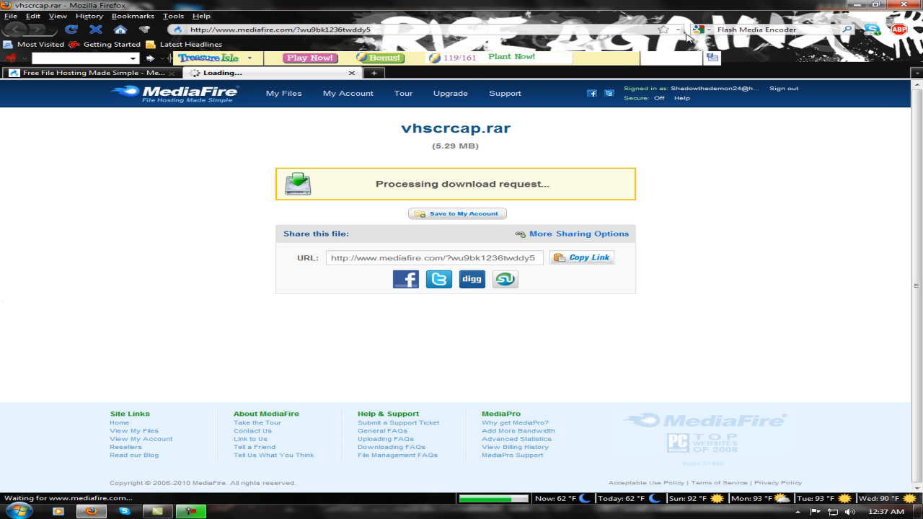
click(856, 3)
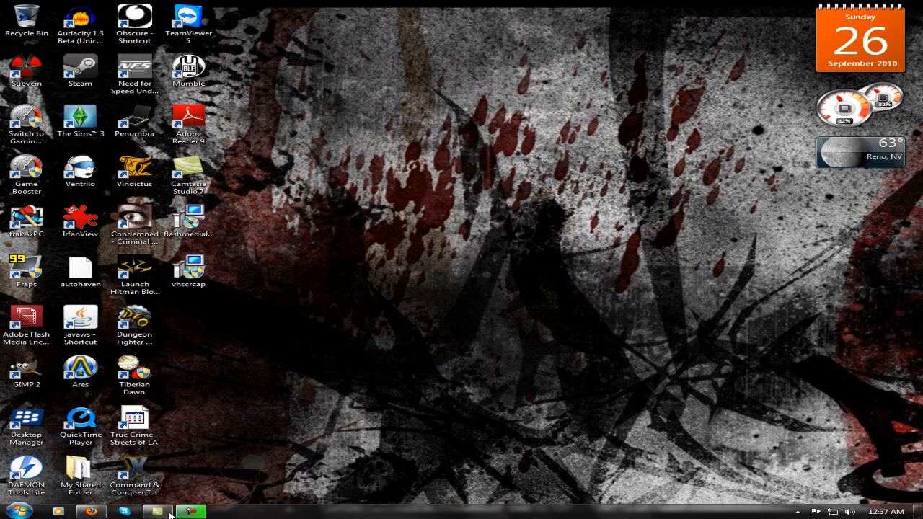
click(190, 511)
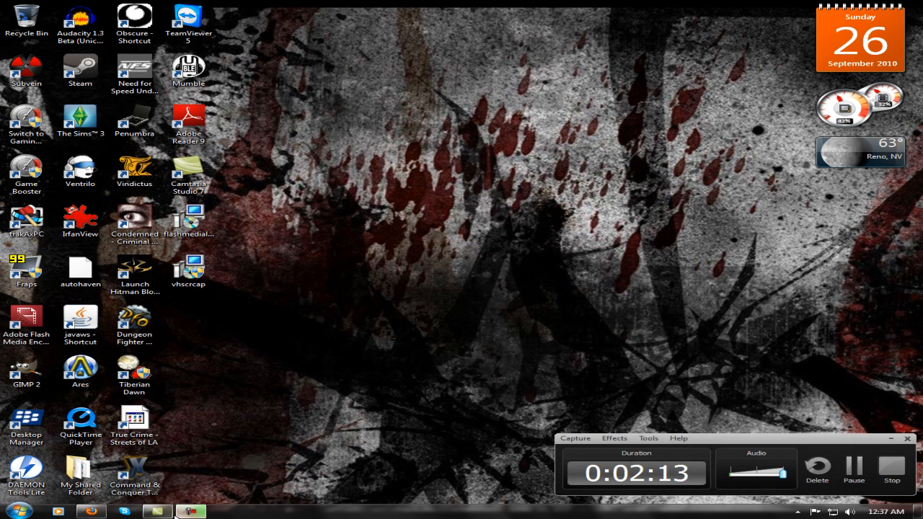
click(891, 439)
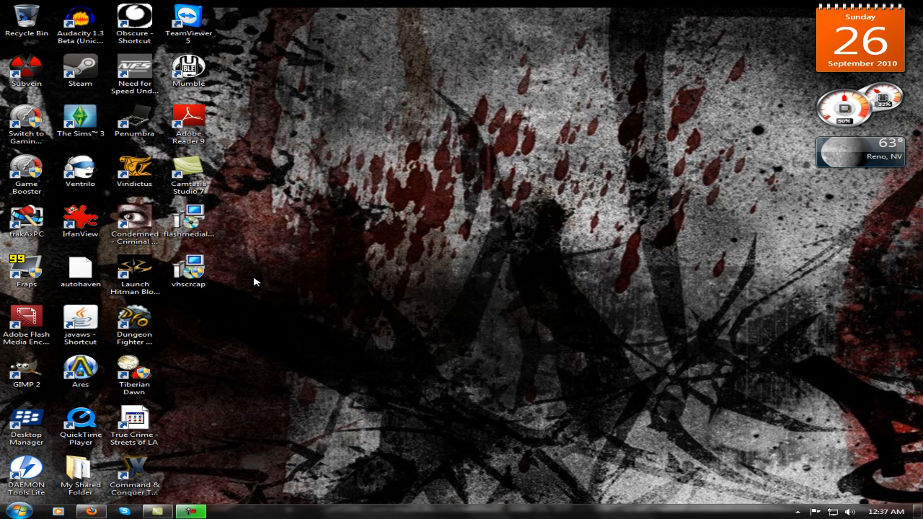
Run the flashmedialiveencoder-v3.1_signed installer, choose to repair Adobe Flash Media Live Encoder 3.1, and allow it to install software.
click(189, 219)
double_click(215, 240)
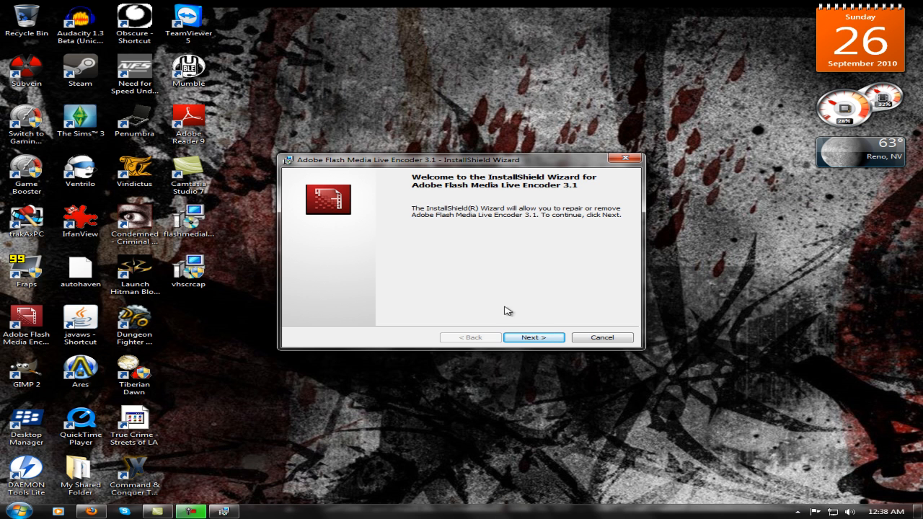
click(532, 338)
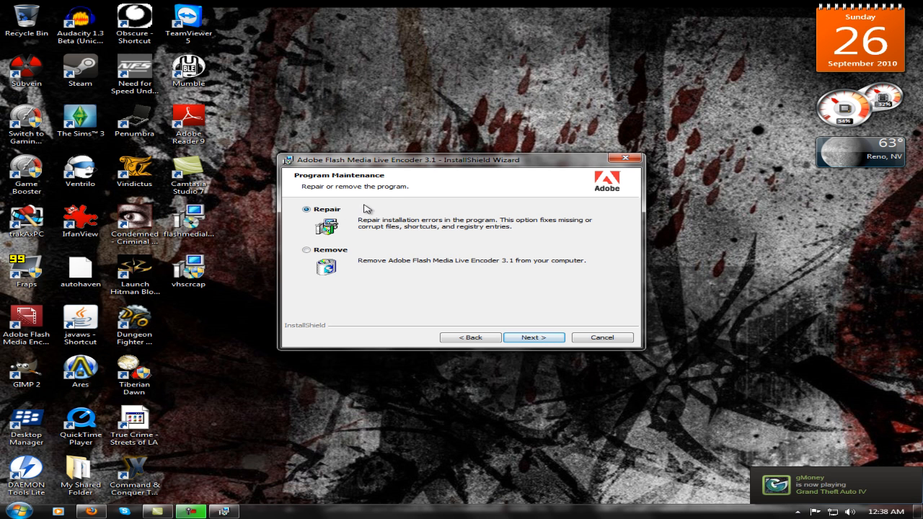
click(530, 340)
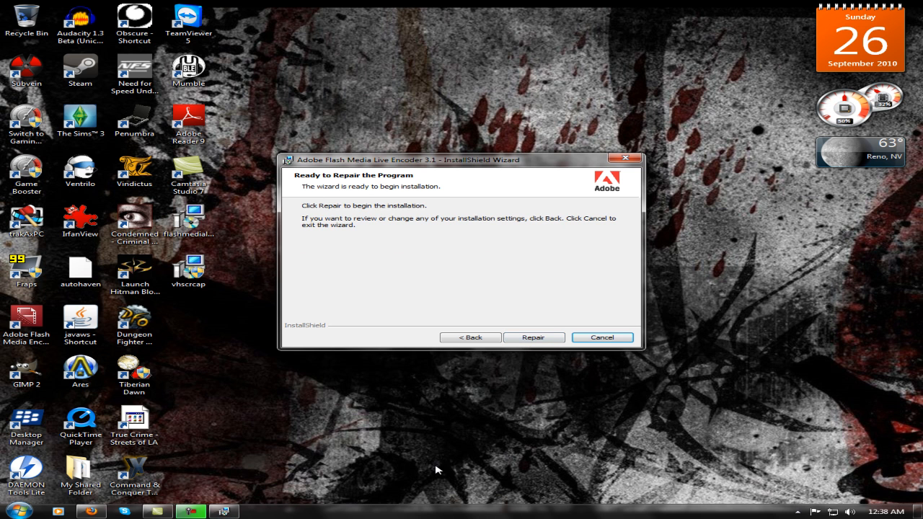
click(531, 337)
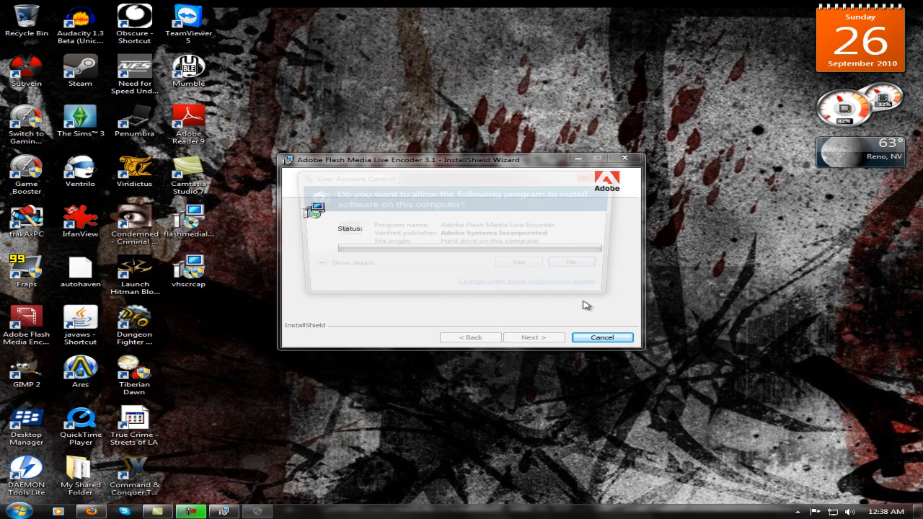
click(530, 268)
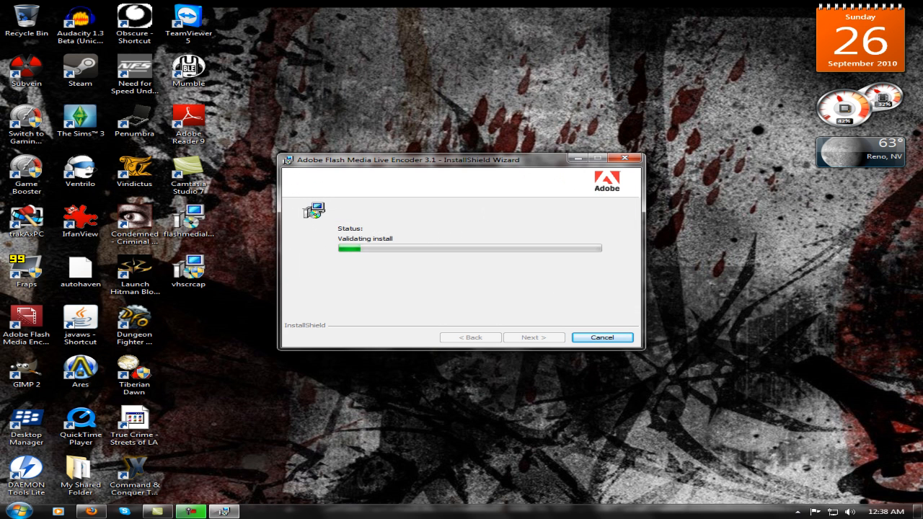
click(797, 512)
right_click(774, 461)
click(786, 452)
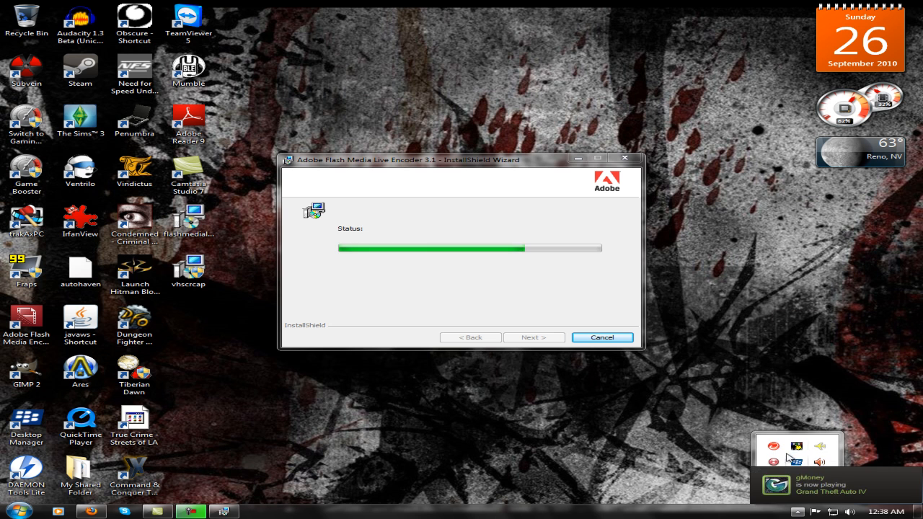
click(797, 512)
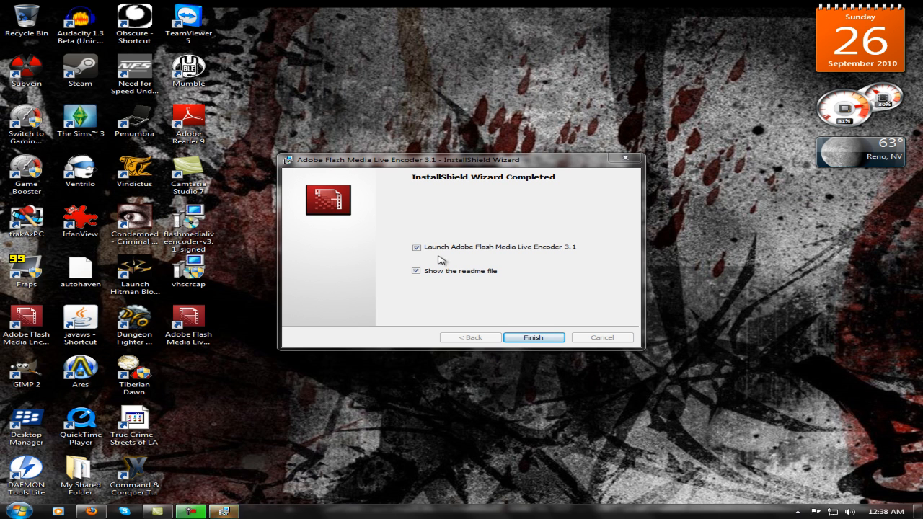
Finish the Flash Media Live Encoder setup without launching the program or showing the readme file.
click(416, 247)
click(416, 270)
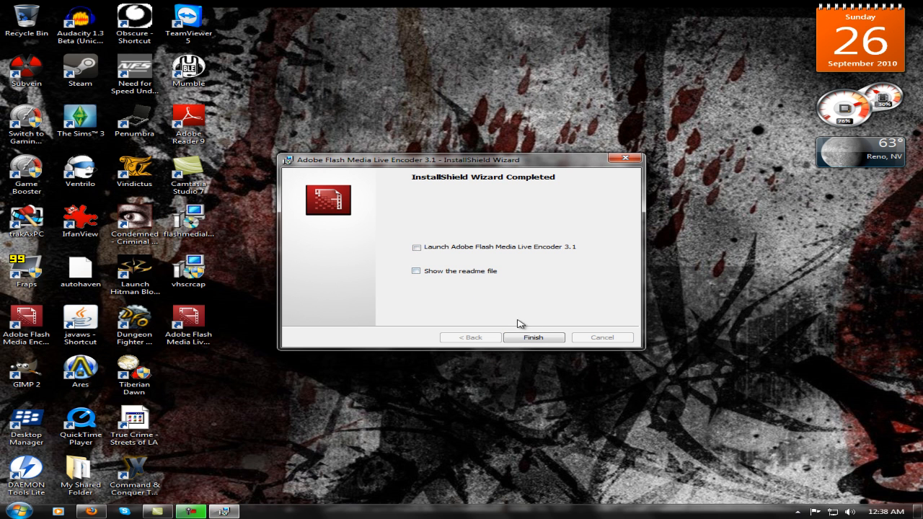
click(533, 338)
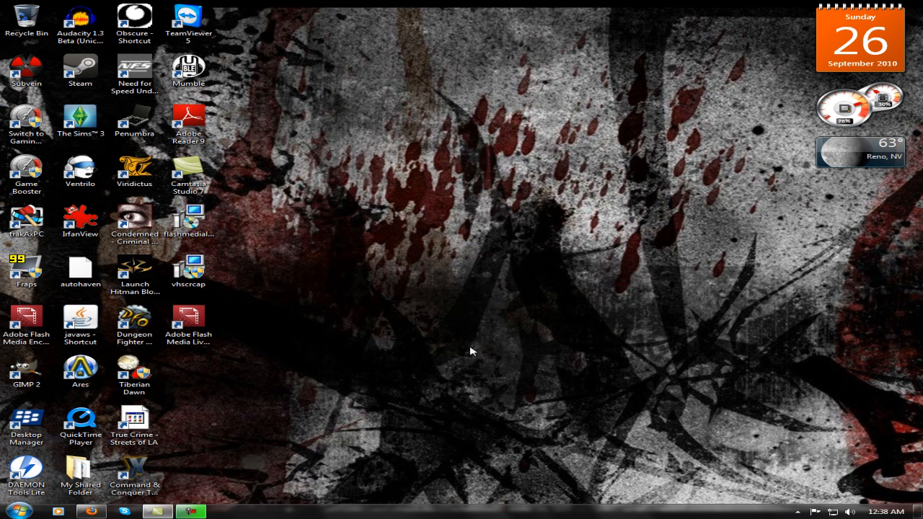
Run the vhscrcap installer from the desktop and allow it to make changes to the computer.
double_click(212, 279)
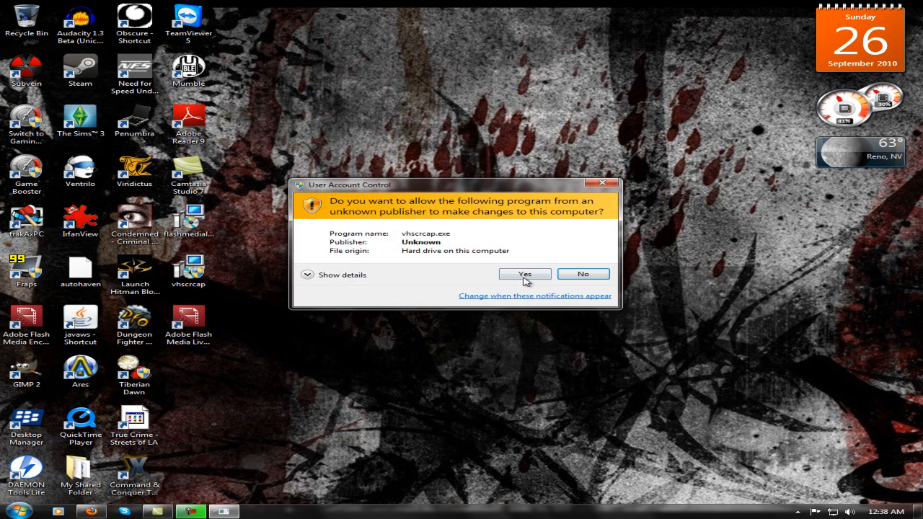
click(525, 278)
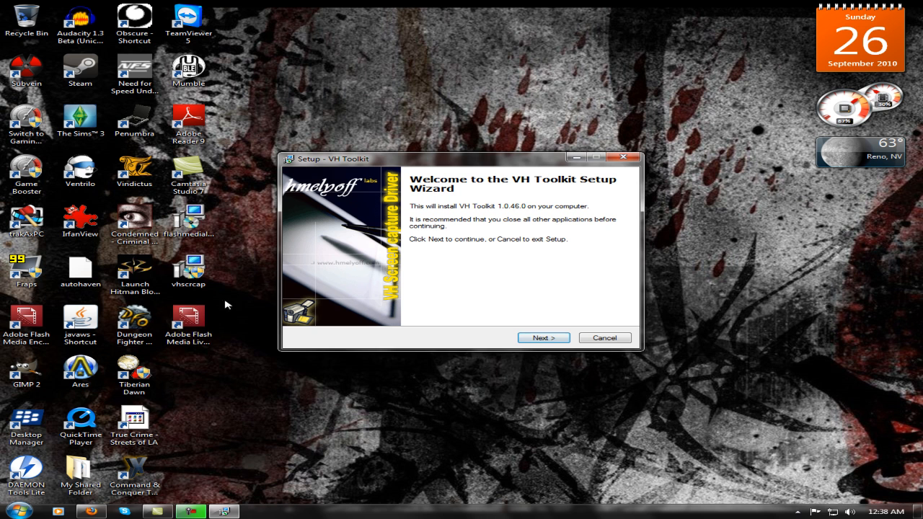
click(191, 271)
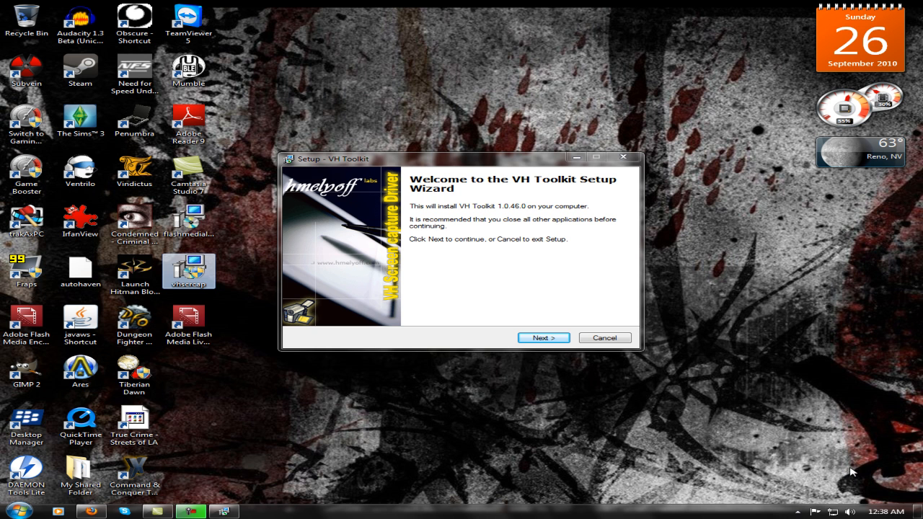
Accept the VH Toolkit license agreement, install it to C:\Program Files (x86)\HmelyoffLabs with the default options, and ignore the VHMultiCamSrc.ax replacement error.
click(542, 339)
click(353, 307)
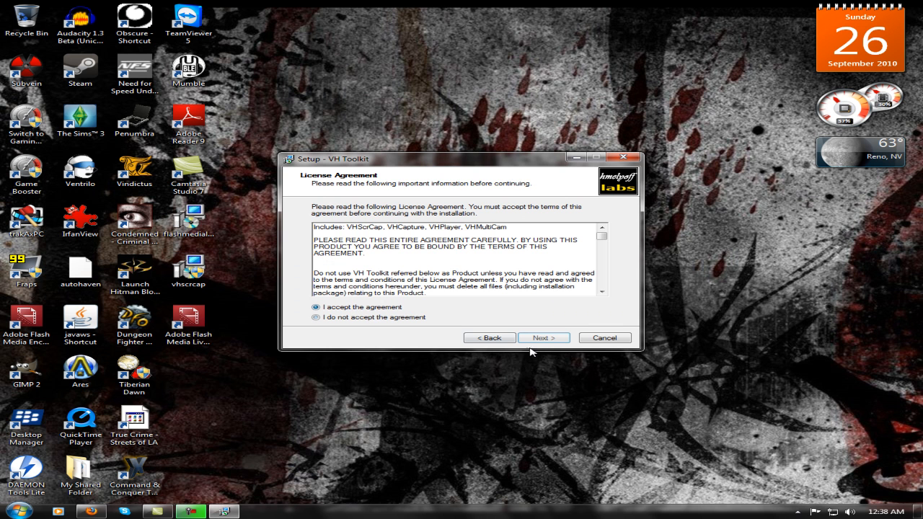
click(552, 338)
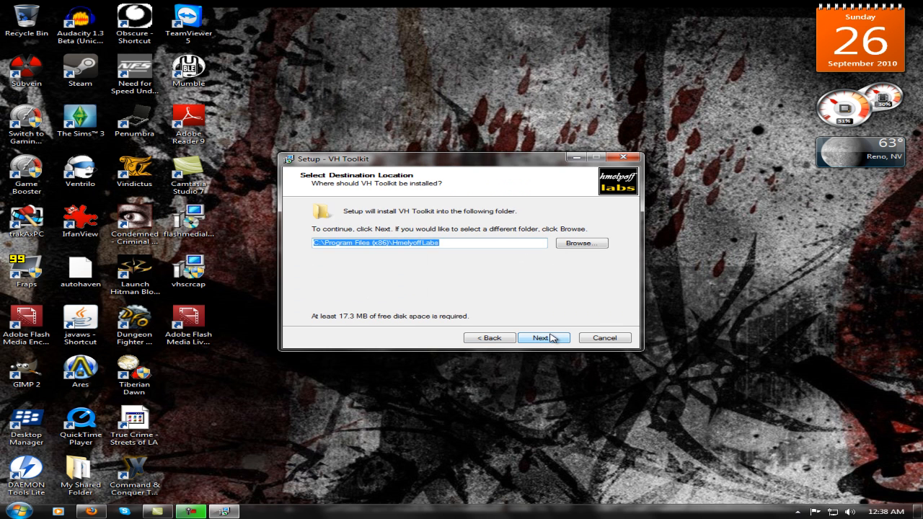
click(551, 338)
click(552, 338)
click(551, 339)
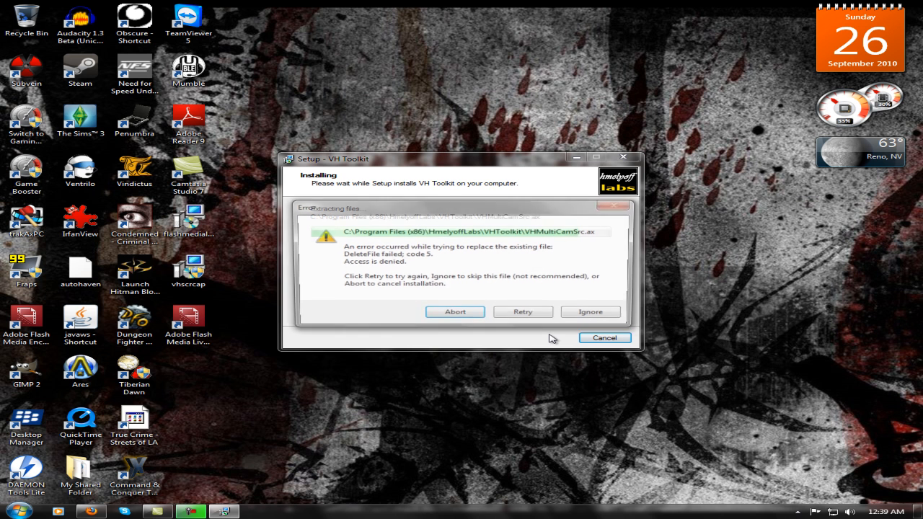
click(596, 314)
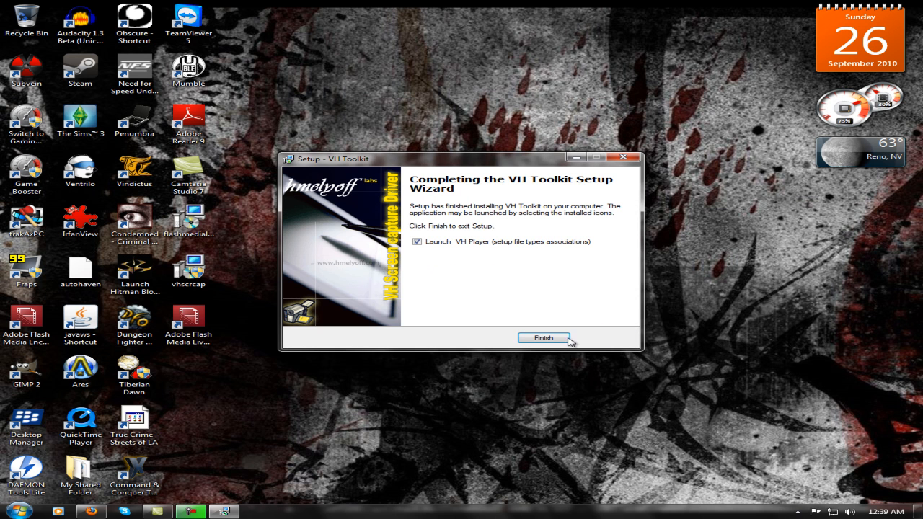
Finish the VH Toolkit setup without launching VH Player and report that the program installed correctly.
click(433, 243)
click(544, 337)
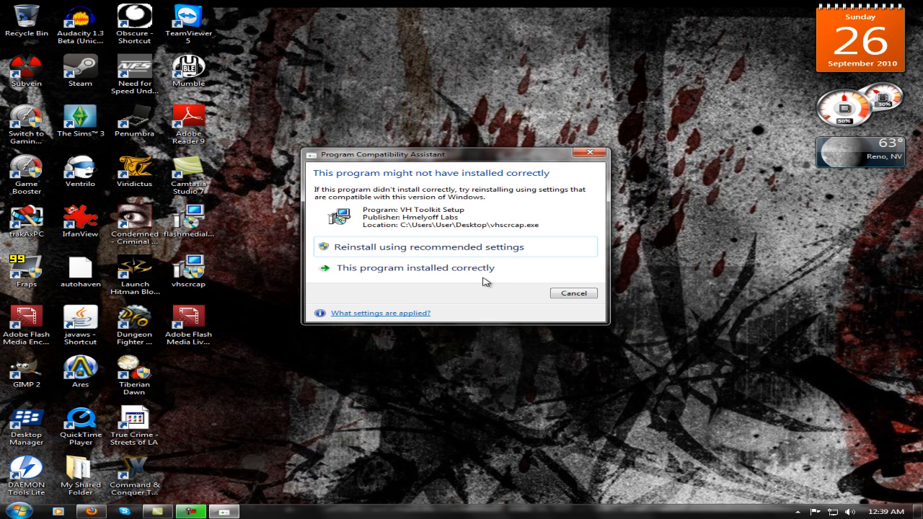
click(473, 271)
Switch to Google Chrome, go to Justin.tv and open its desktop broadcasting options.
click(20, 511)
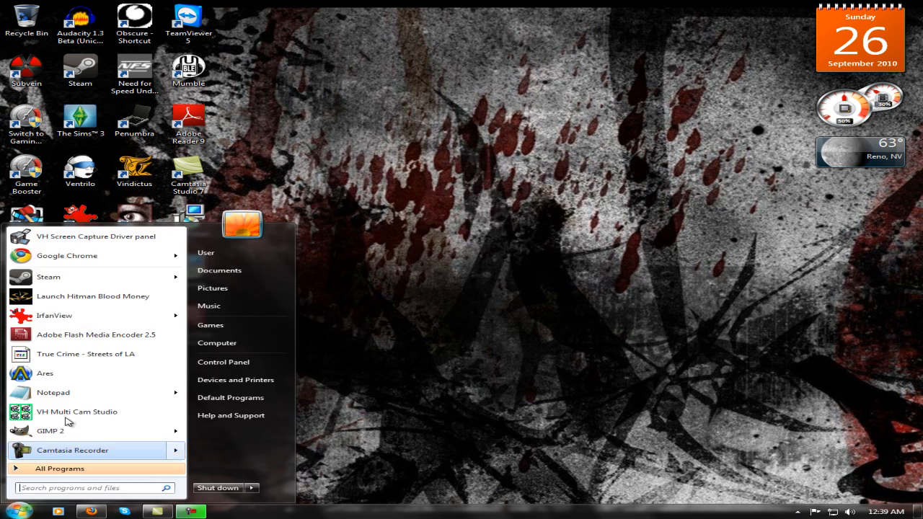
click(141, 264)
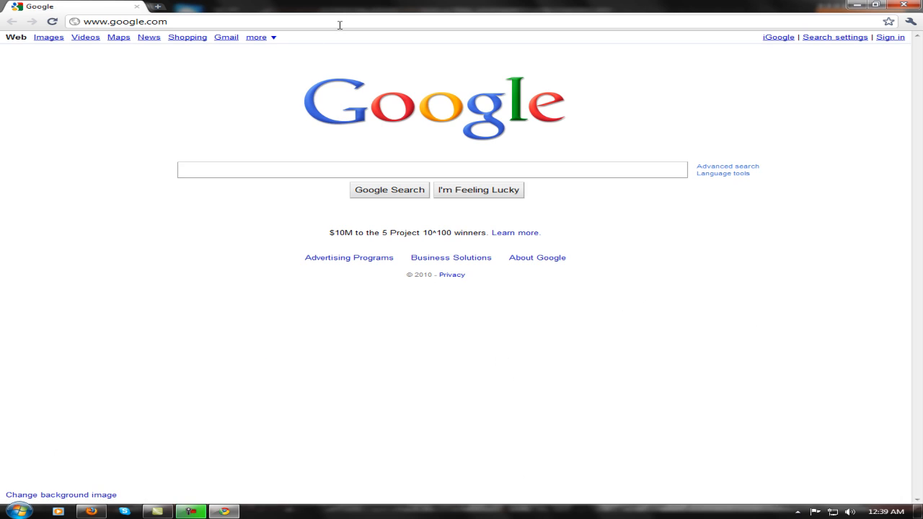
click(339, 24)
text(Justin.tv)
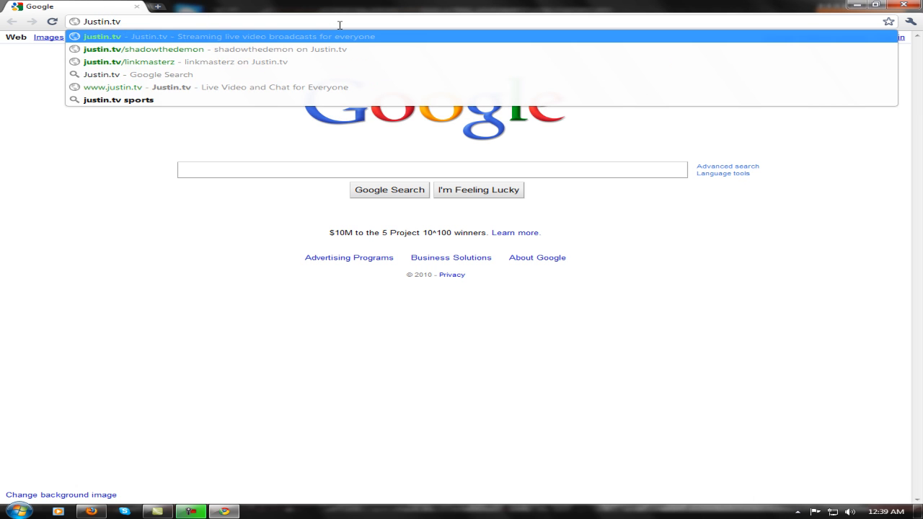
key(Return)
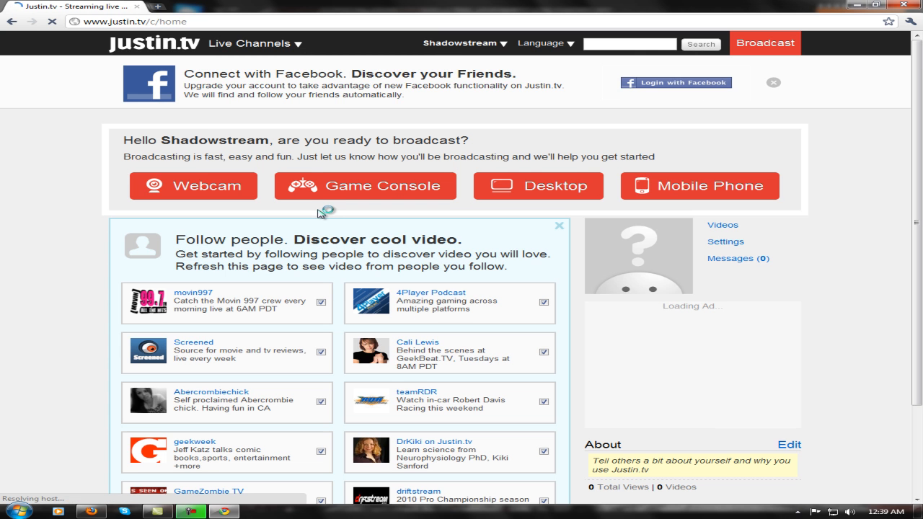
click(503, 189)
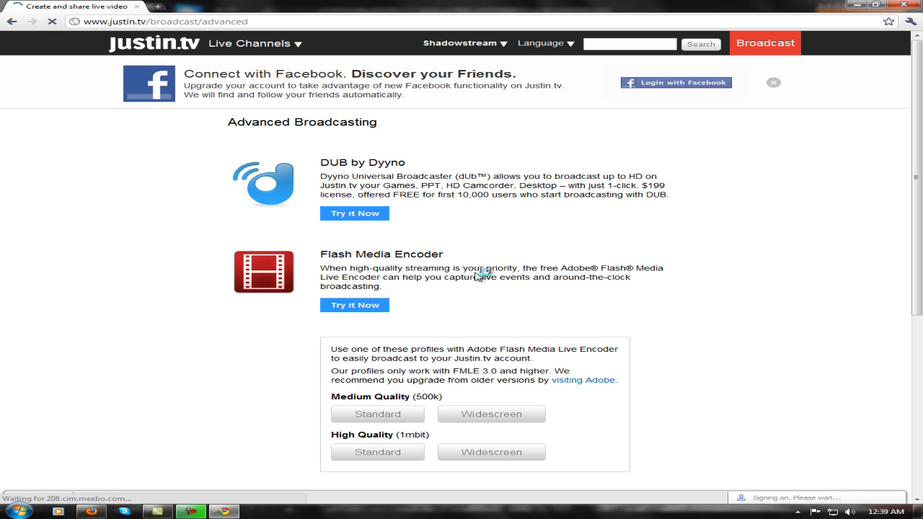
Download the Medium Quality (500k) Widescreen profile for Flash Media Live Encoder and keep the XML file.
scroll(482, 275, down, 3)
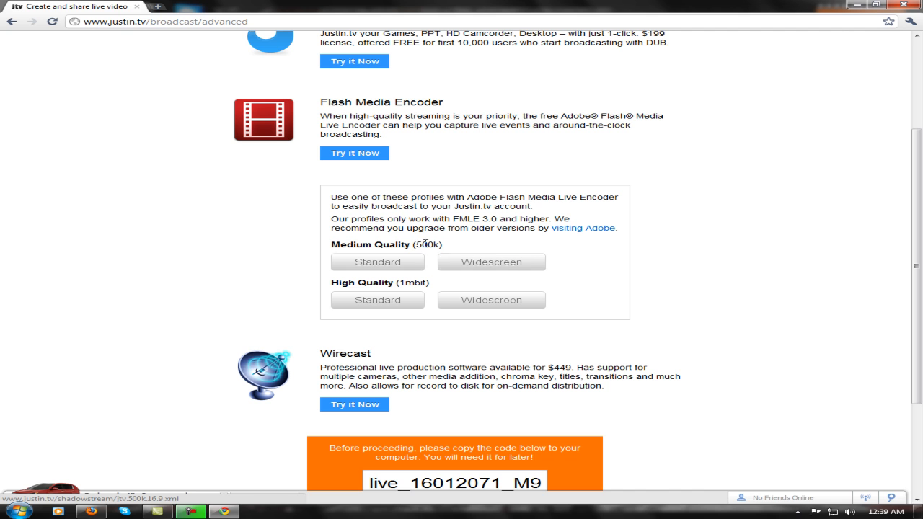
click(482, 259)
click(241, 494)
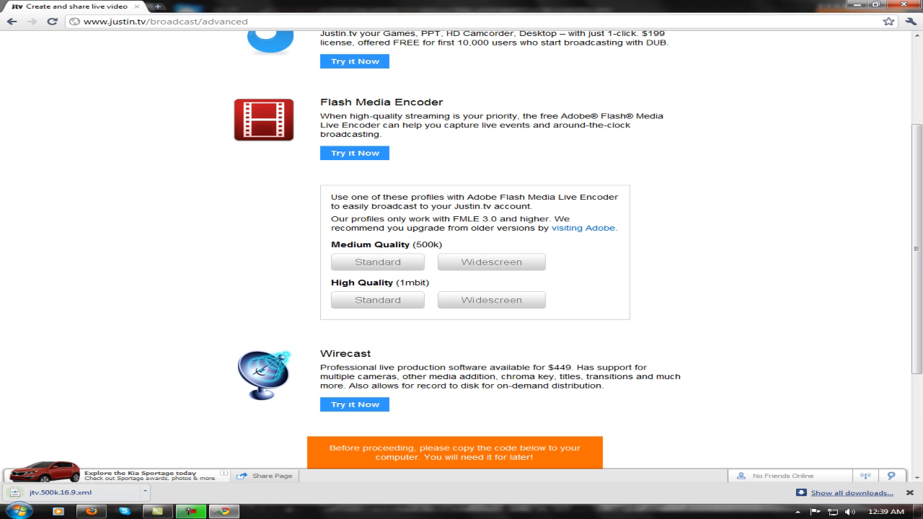
click(144, 492)
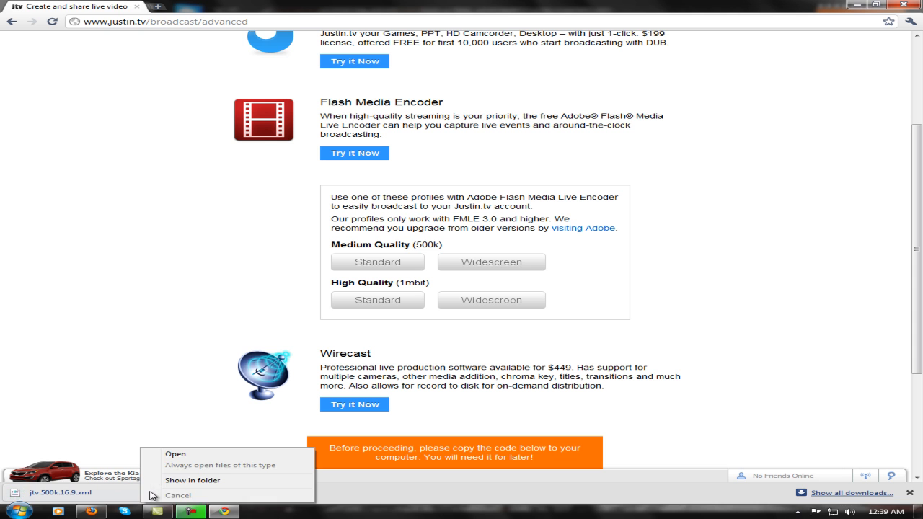
click(198, 459)
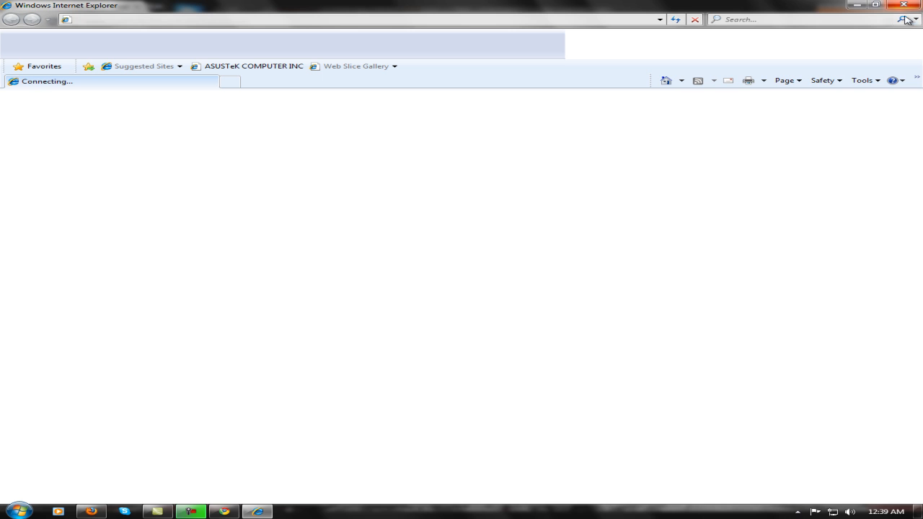
click(909, 5)
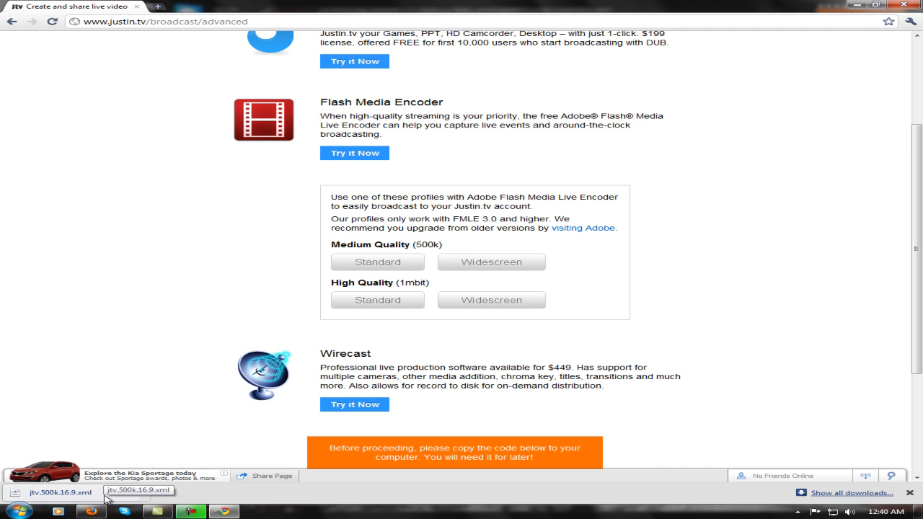
Show the downloaded jtv.500k.16.9 profile in its folder, move it onto the desktop, and close the browser and folder windows.
click(145, 492)
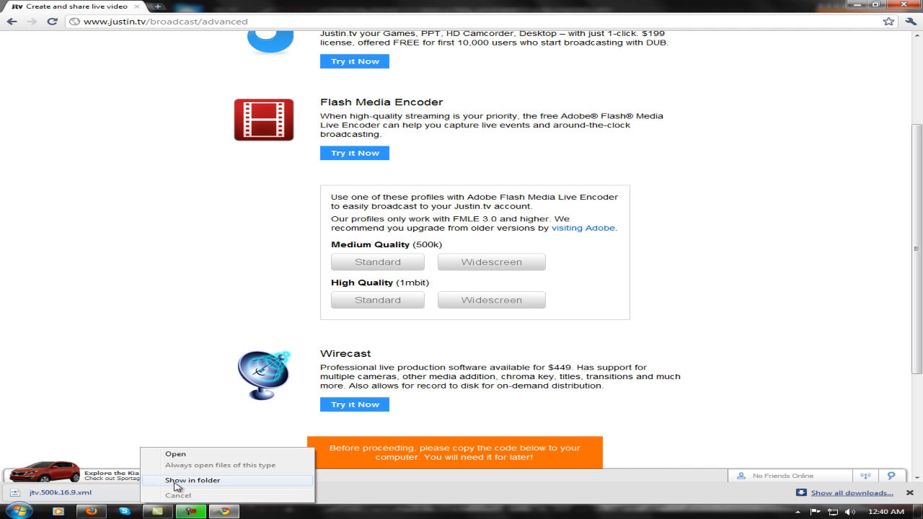
click(176, 480)
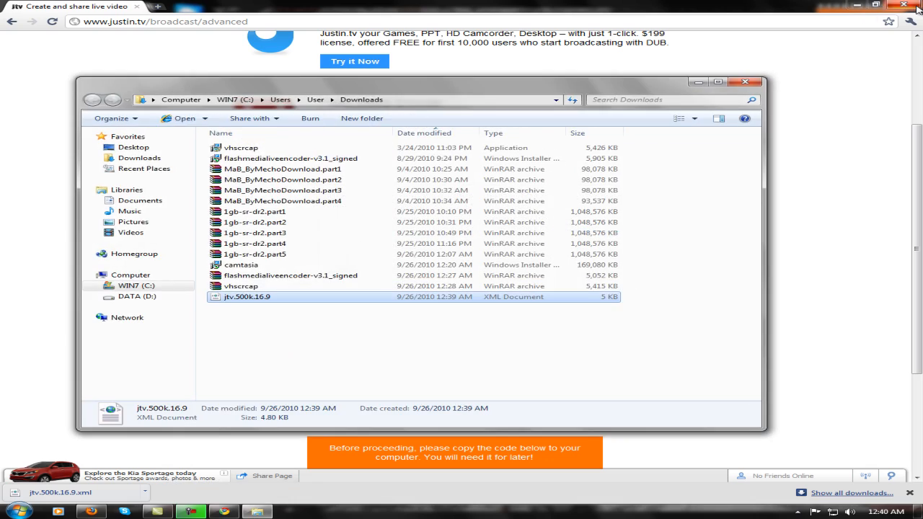
click(915, 8)
drag(419, 92, 658, 95)
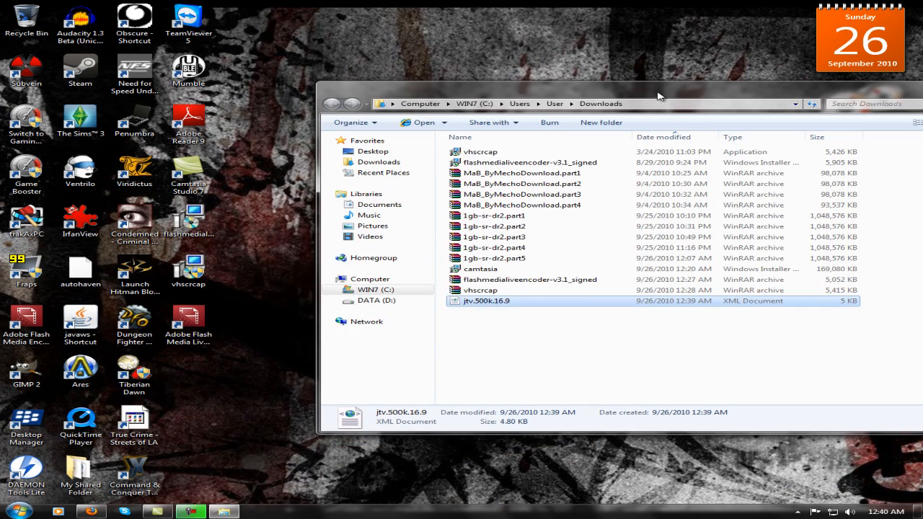
drag(505, 302, 254, 387)
drag(697, 85, 577, 58)
drag(642, 74, 514, 79)
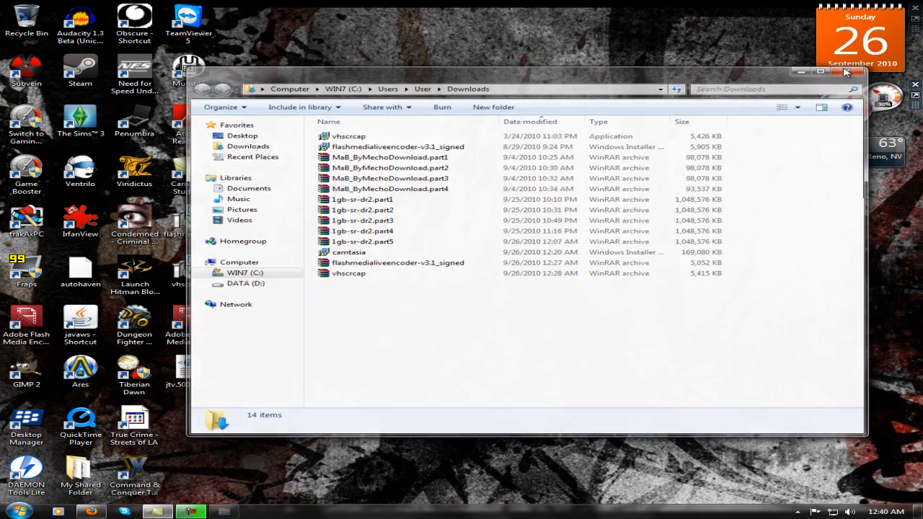
click(847, 72)
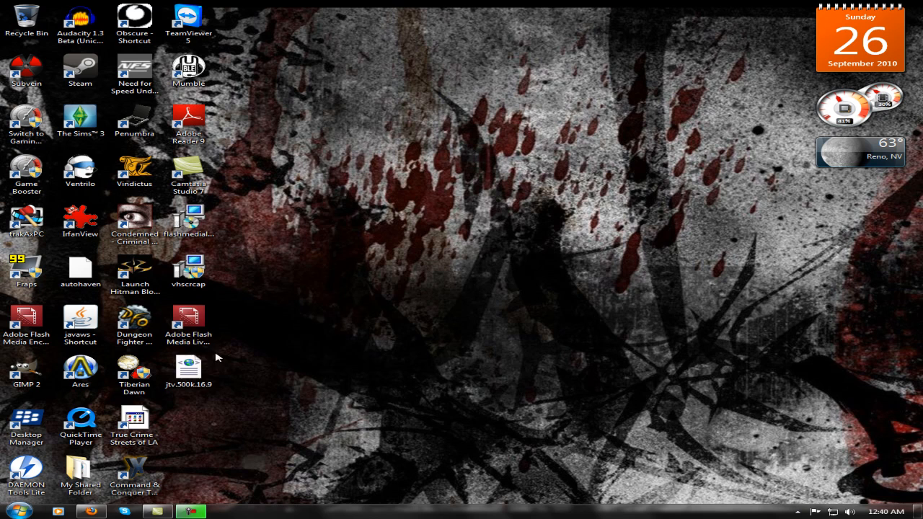
Launch Adobe Flash Media Live Encoder 3.1, load the jtv.500k.16.9 profile from the desktop, and dismiss the profile validation notice.
double_click(189, 323)
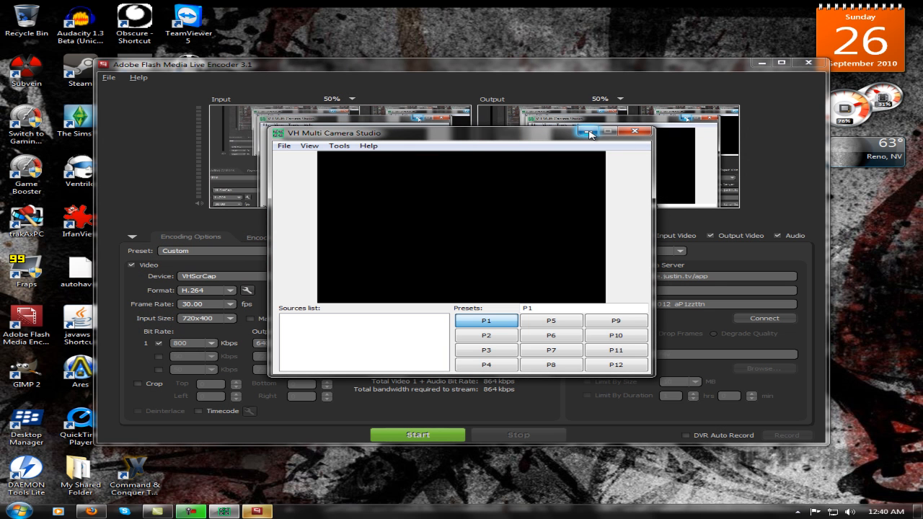
click(588, 132)
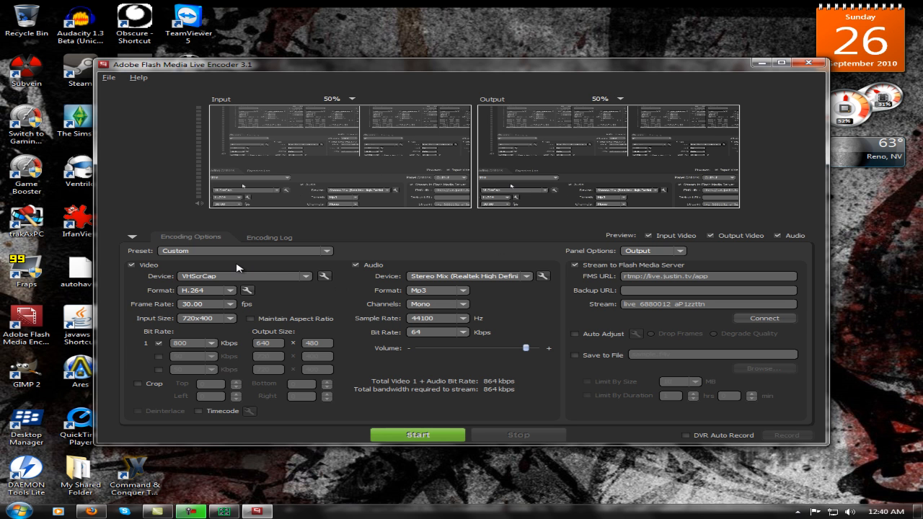
click(108, 78)
click(130, 92)
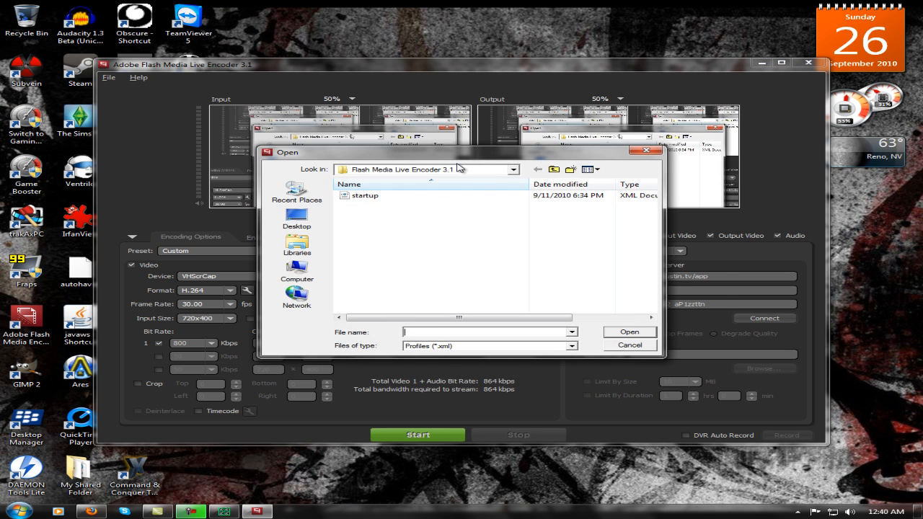
drag(469, 153, 519, 152)
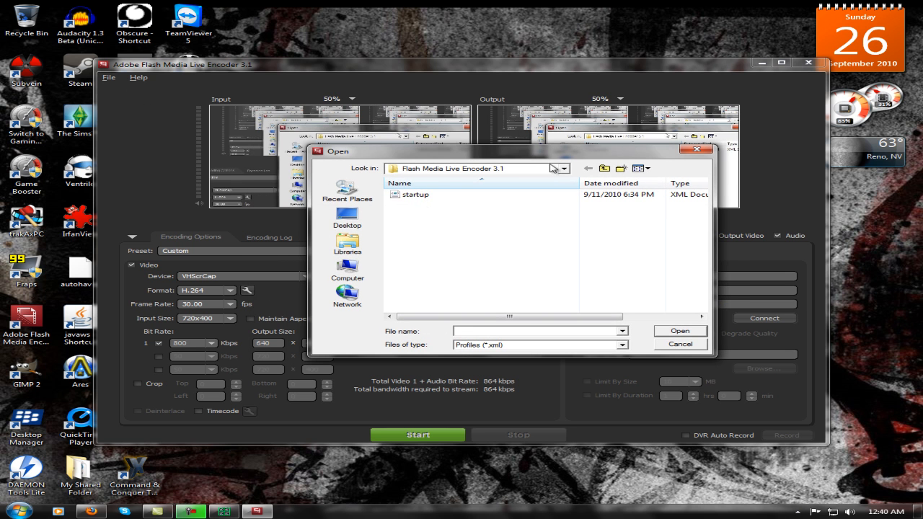
click(347, 216)
double_click(443, 268)
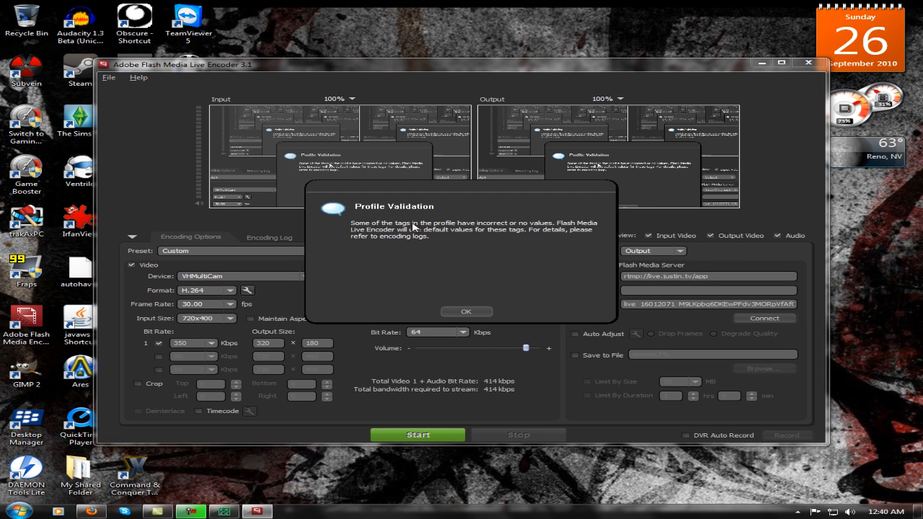
click(467, 312)
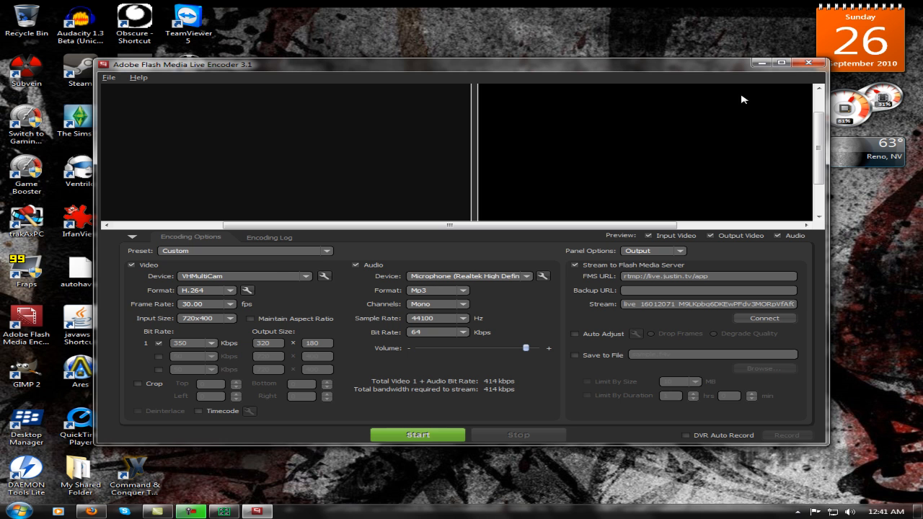
Set the video device to VHScrCap and the video format to H.264.
click(271, 276)
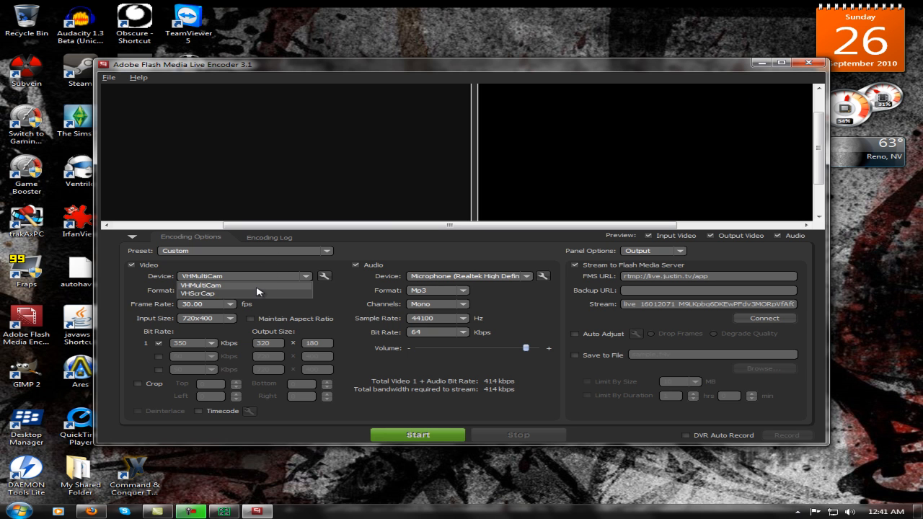
click(258, 294)
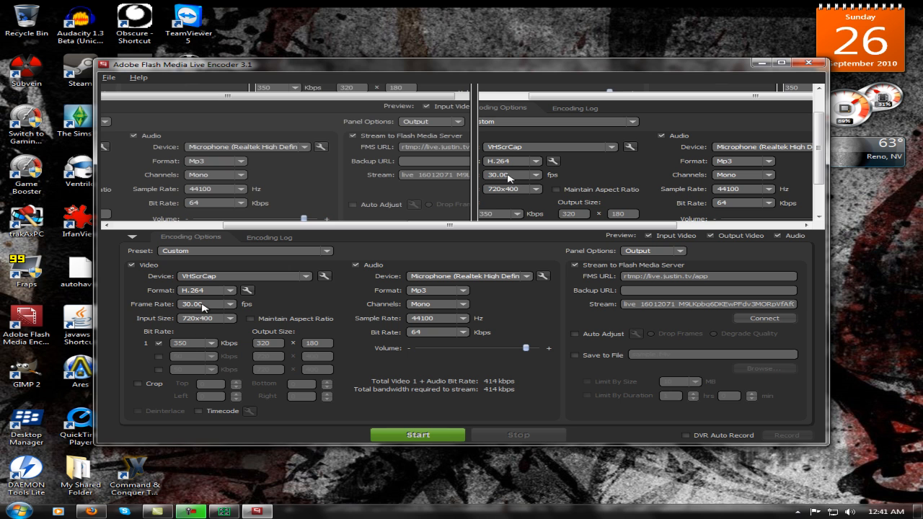
click(219, 290)
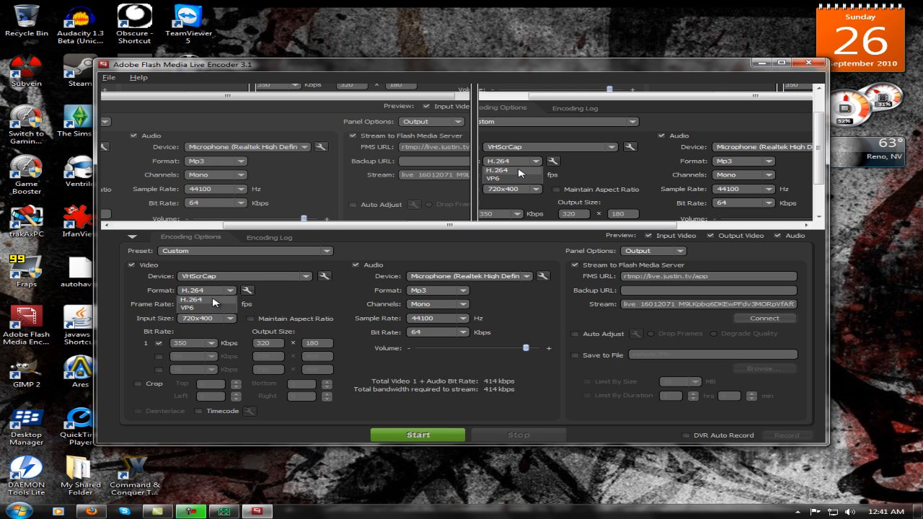
click(214, 299)
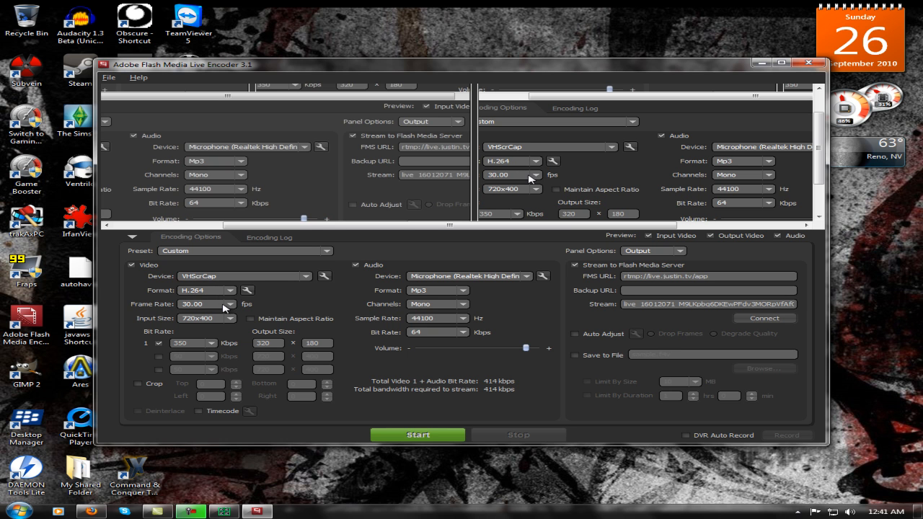
click(206, 291)
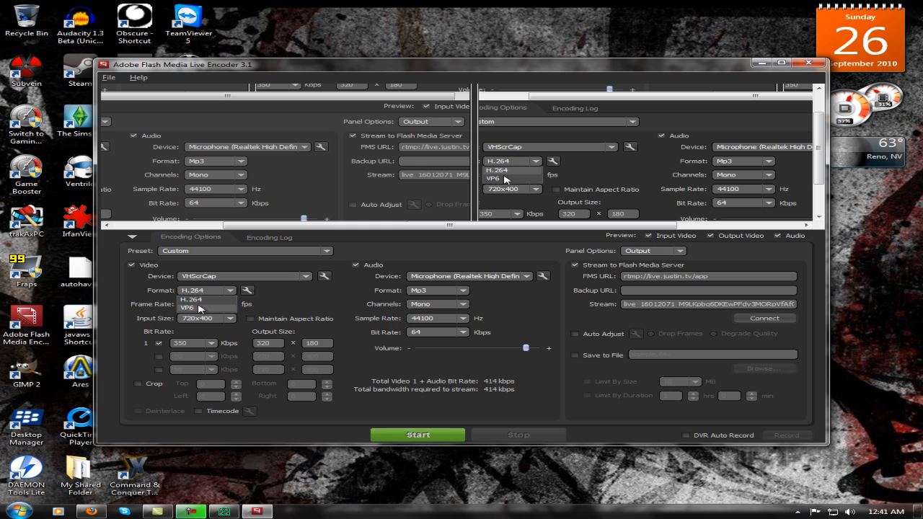
click(201, 296)
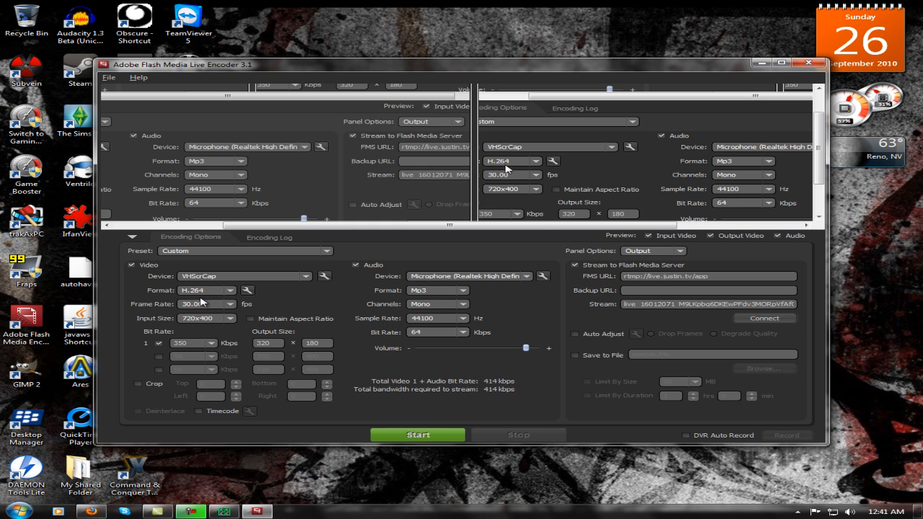
Set the video input size to 640x480, the bit rate to 650 Kbps and the output size to 720 x 400.
click(212, 310)
click(219, 304)
click(230, 319)
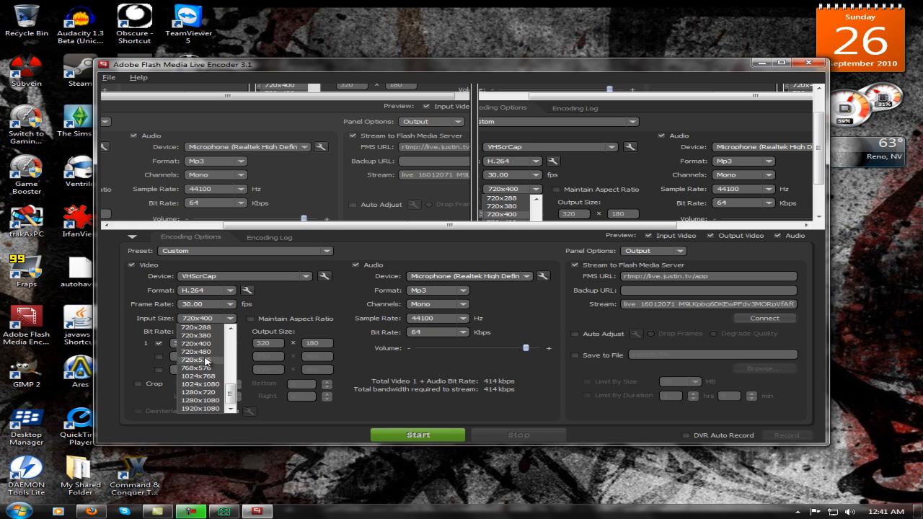
scroll(206, 358, up, 2)
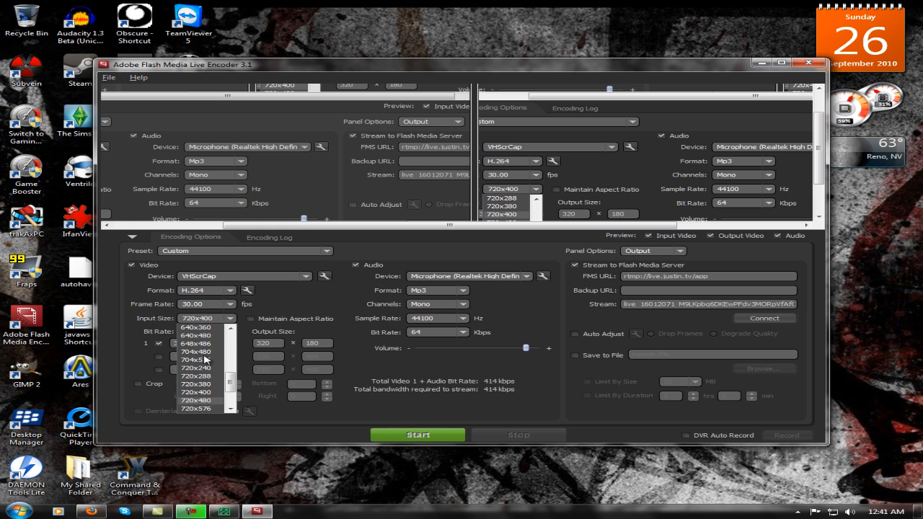
click(198, 337)
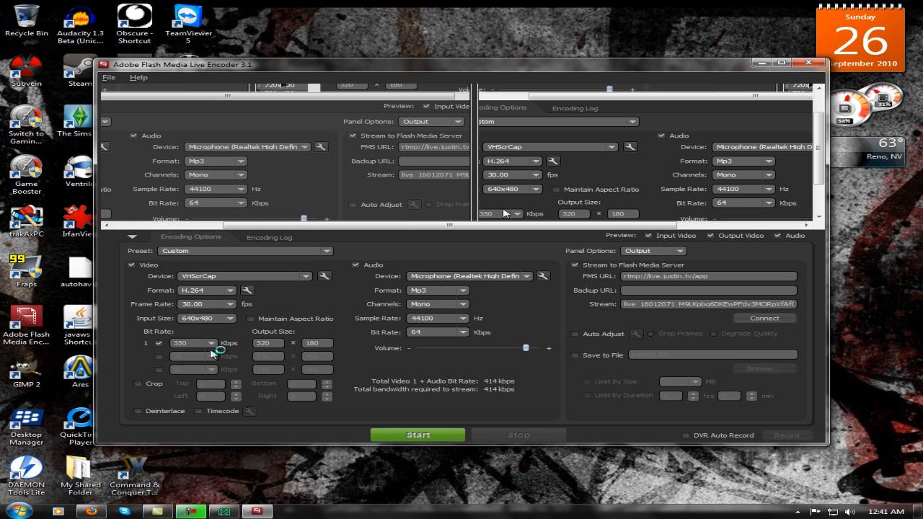
click(212, 346)
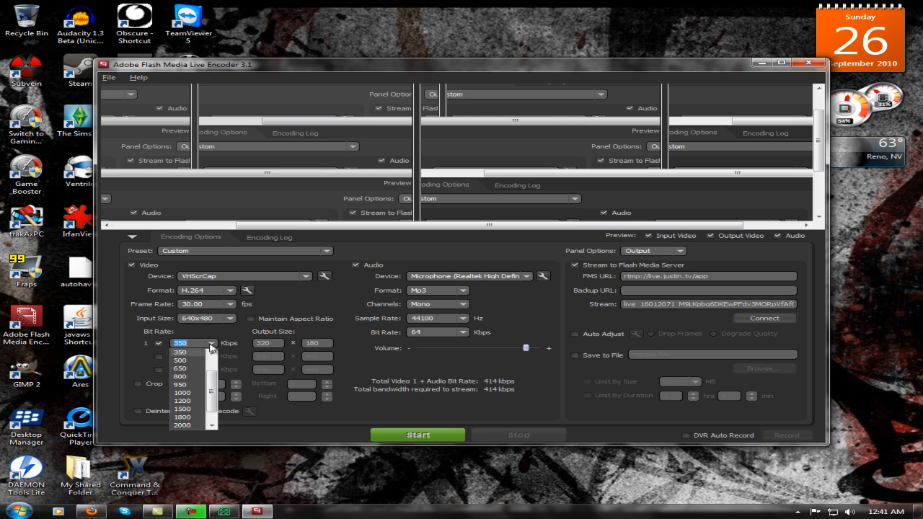
click(188, 368)
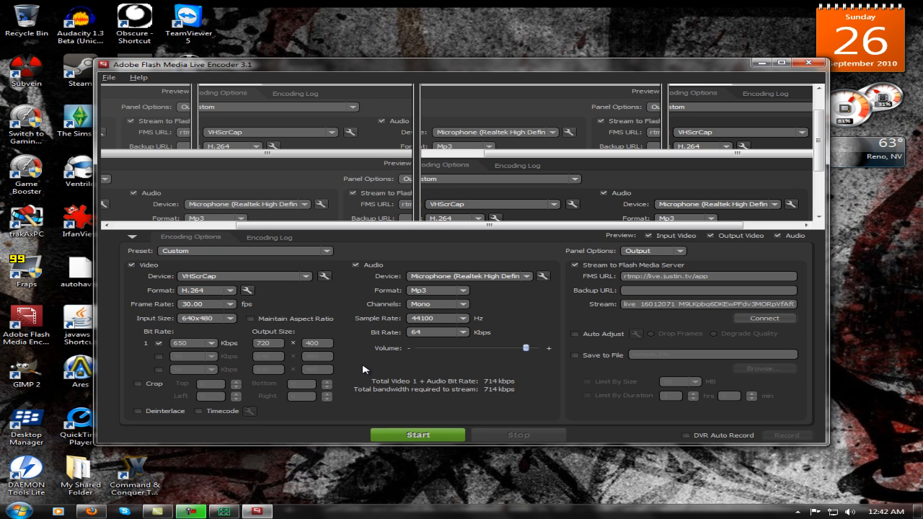
Set the encoder's audio device to the Realtek Stereo Mix.
click(452, 276)
click(452, 276)
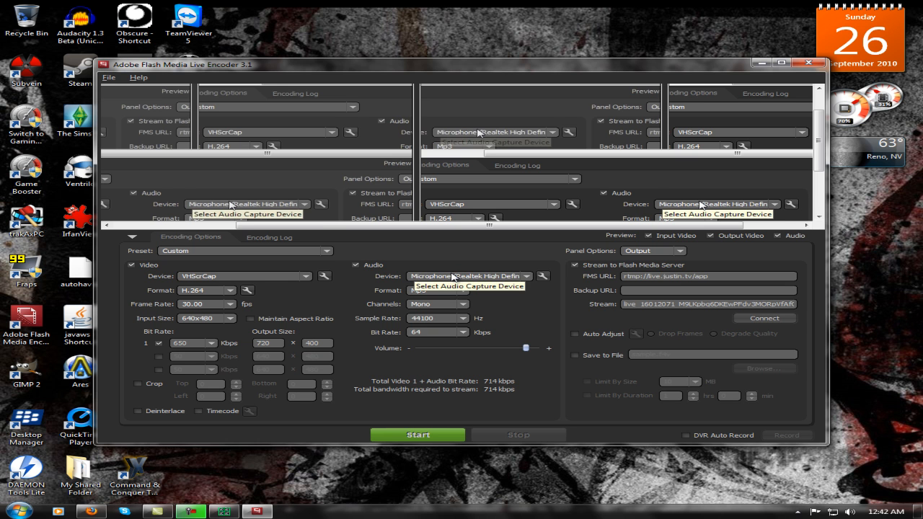
click(497, 279)
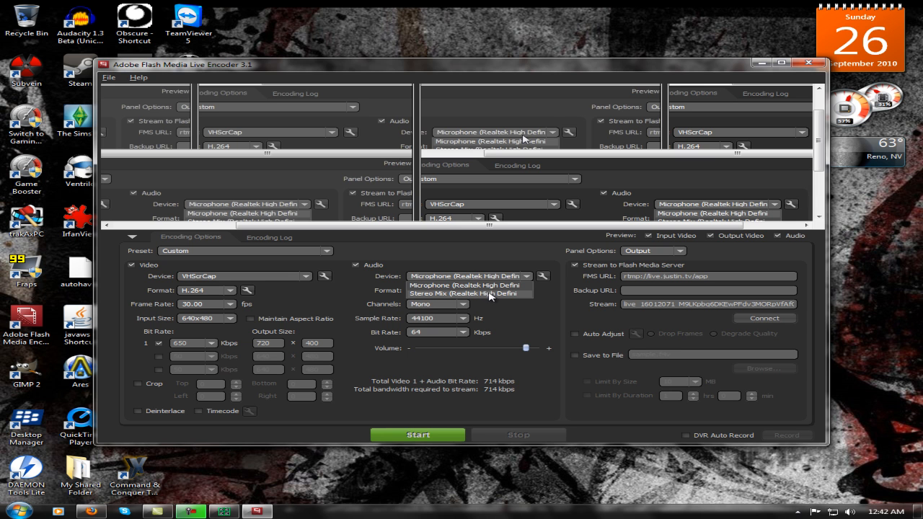
click(491, 293)
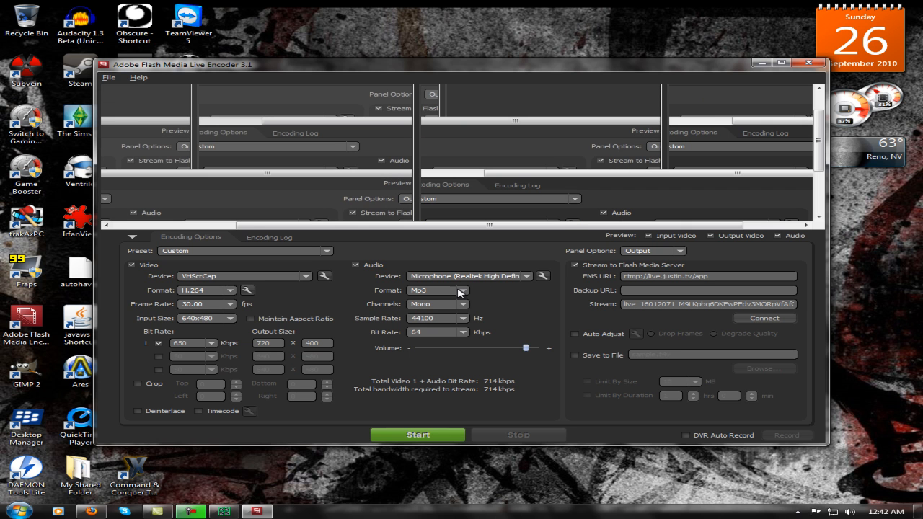
click(478, 276)
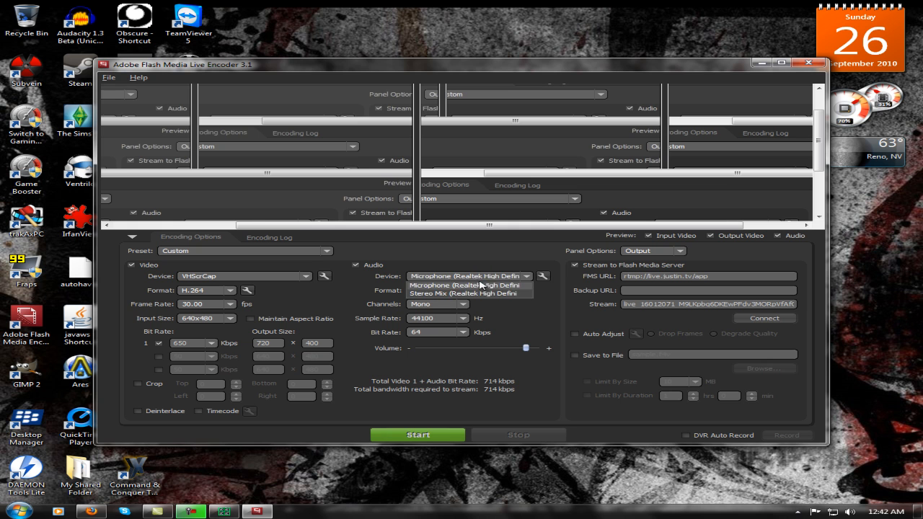
click(482, 295)
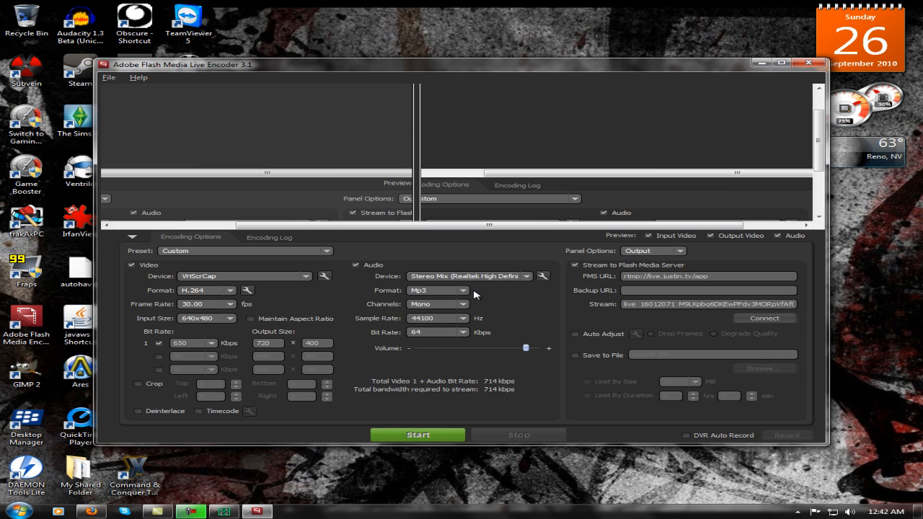
Keep the audio format at Mp3, and set the channels to Stereo and the audio bit rate to 192 Kbps.
click(459, 291)
click(461, 298)
click(465, 305)
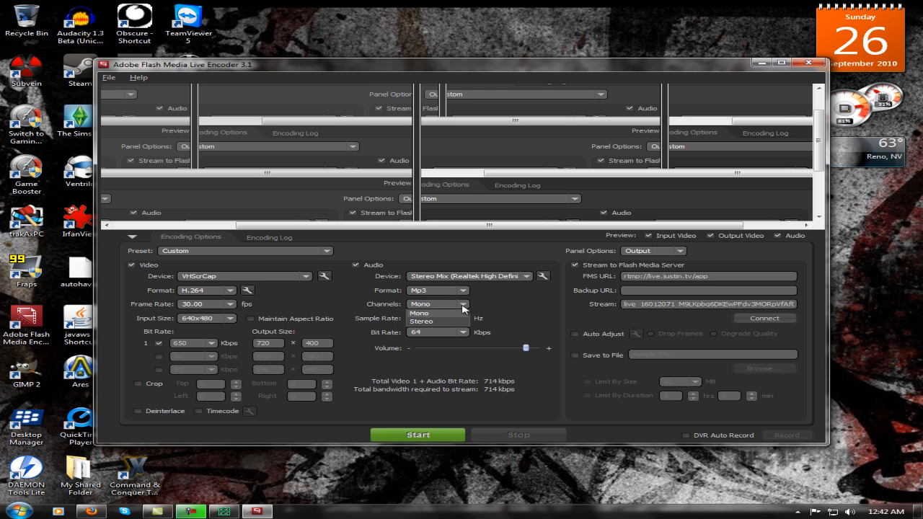
click(453, 321)
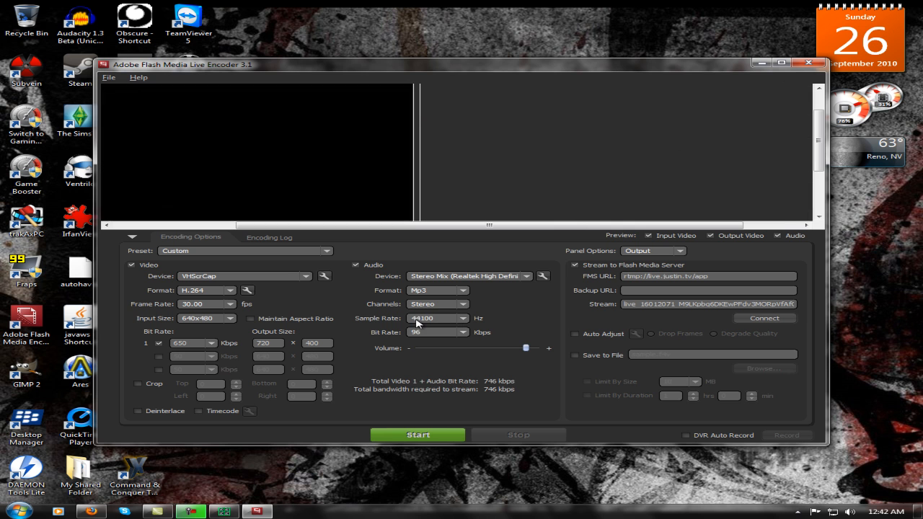
click(448, 335)
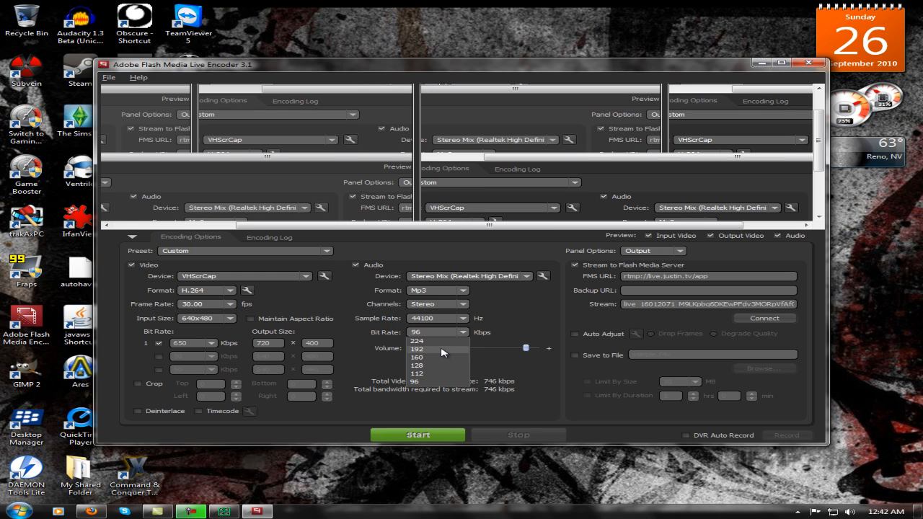
click(442, 350)
click(445, 334)
click(447, 336)
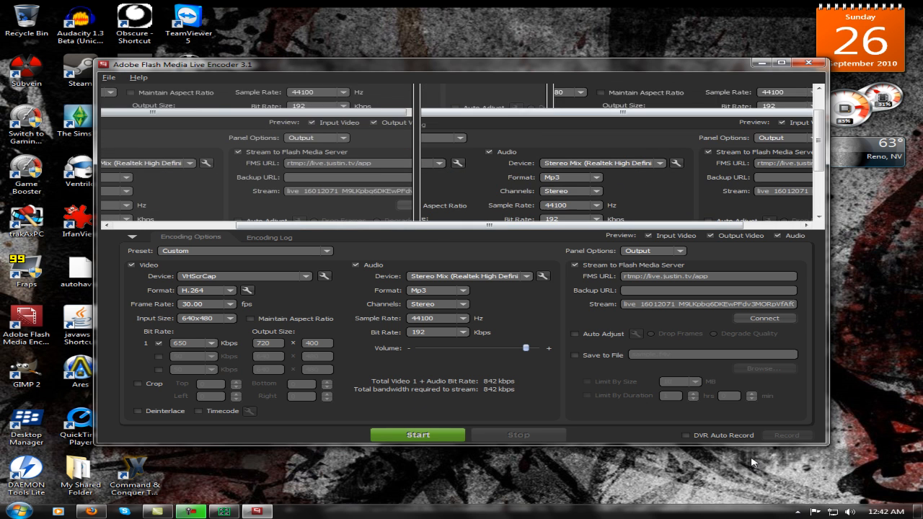
Open the Windows list of recording devices.
right_click(849, 512)
click(713, 500)
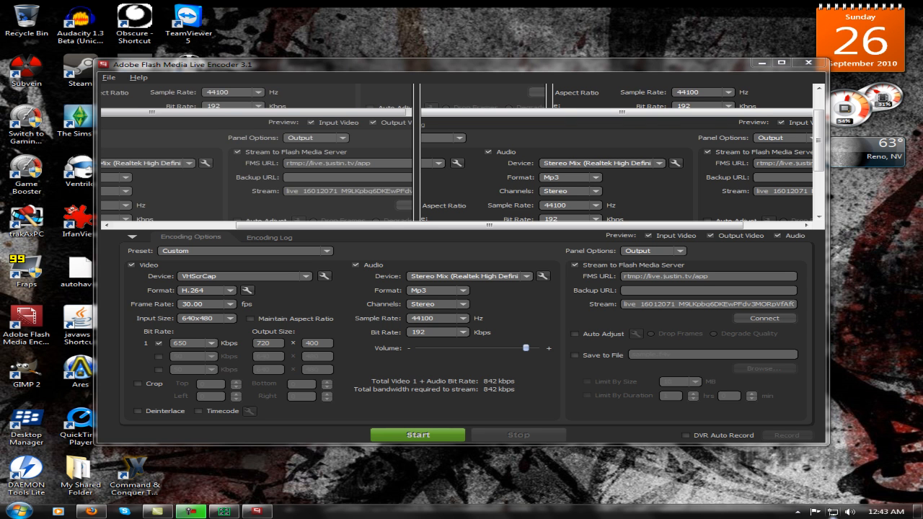
right_click(850, 512)
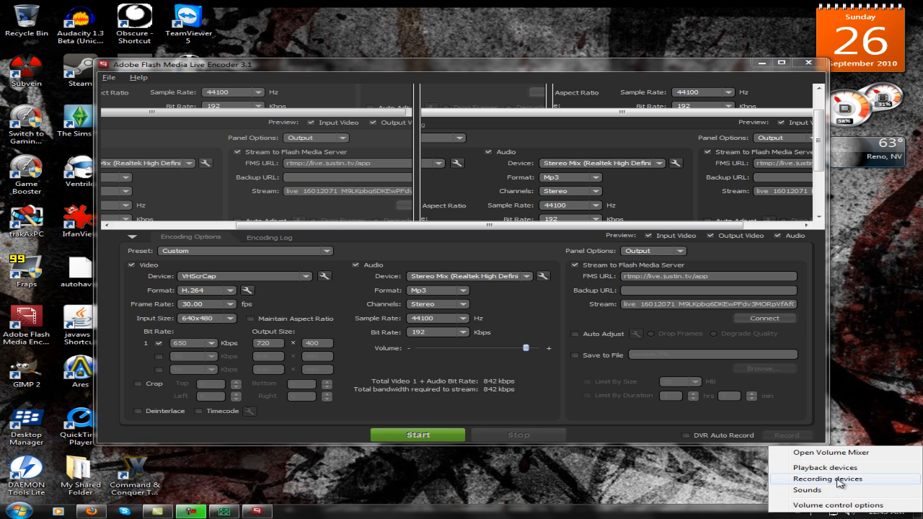
click(839, 482)
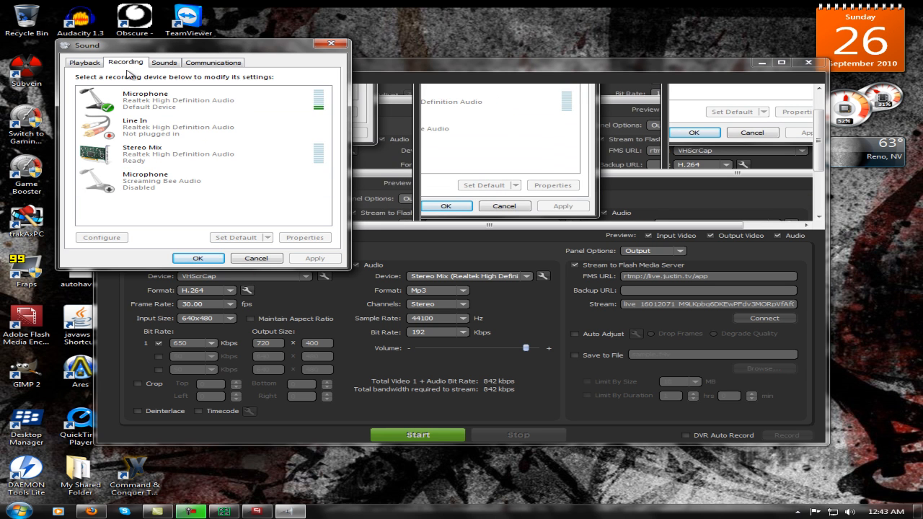
Disable the Stereo Mix recording device and hide disabled and disconnected devices from the list.
right_click(168, 163)
click(211, 166)
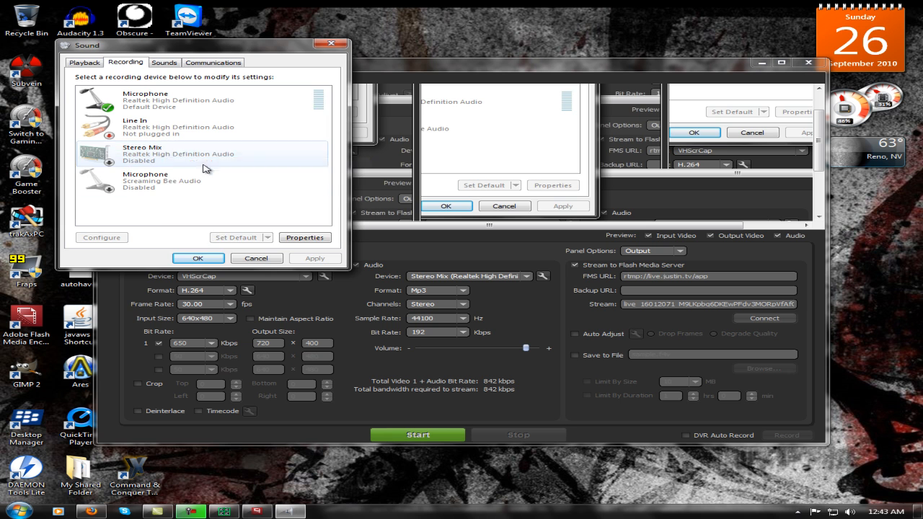
right_click(168, 211)
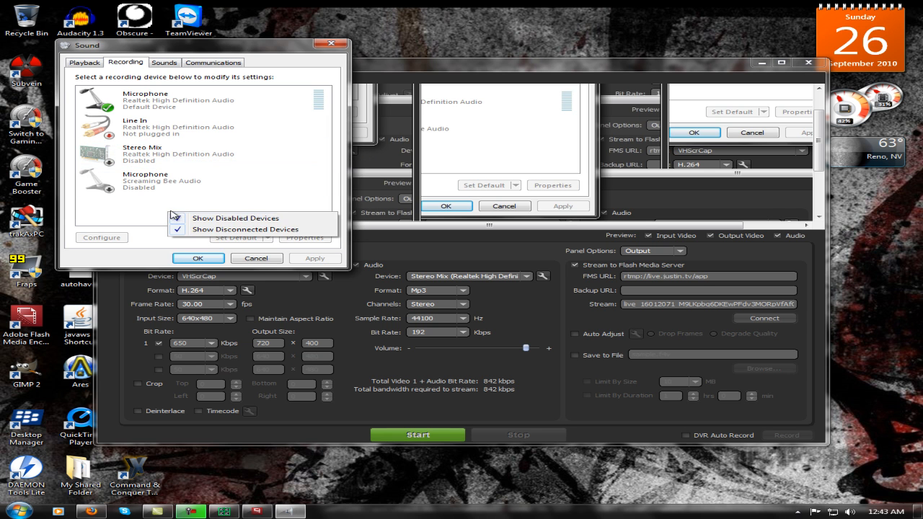
click(220, 218)
right_click(168, 211)
click(216, 229)
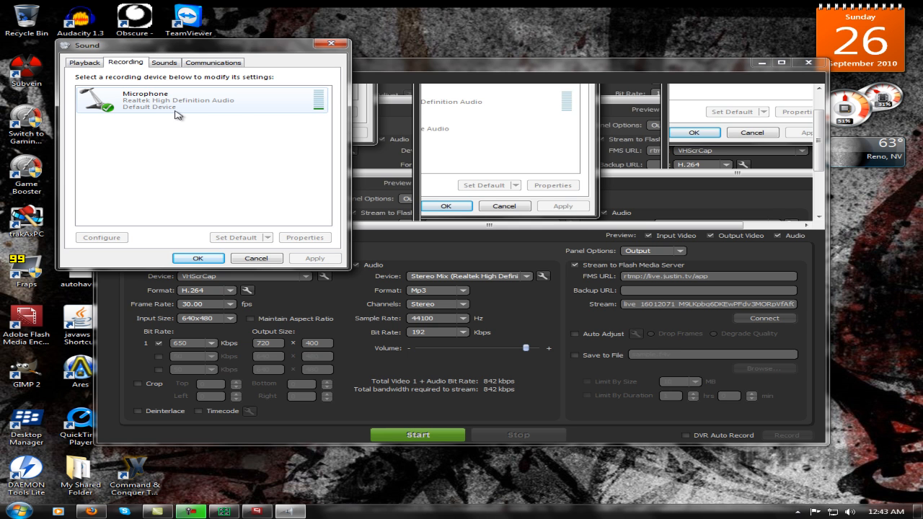
Turn on the display of disconnected and disabled devices in the recording list.
right_click(205, 134)
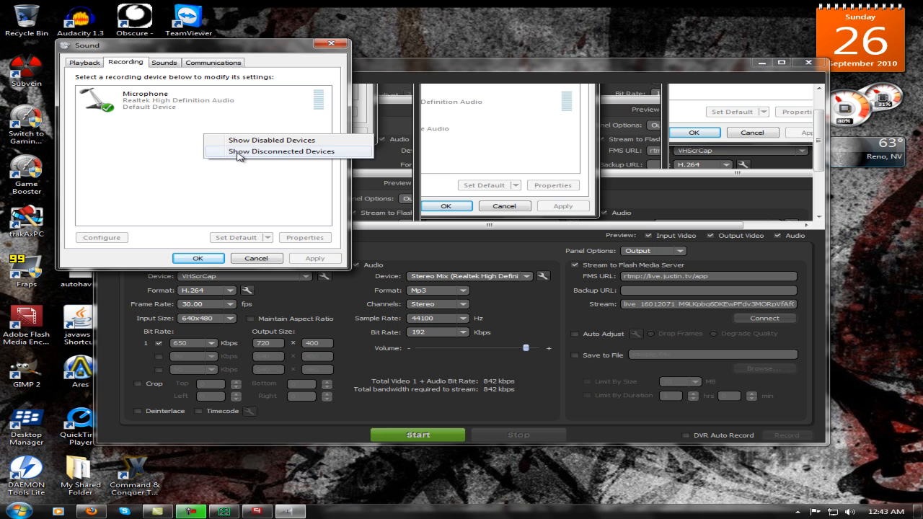
click(239, 152)
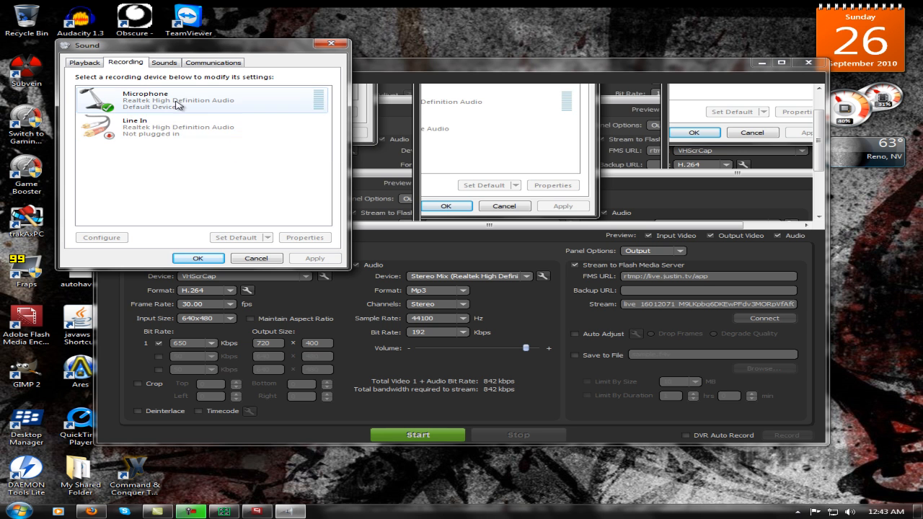
right_click(175, 177)
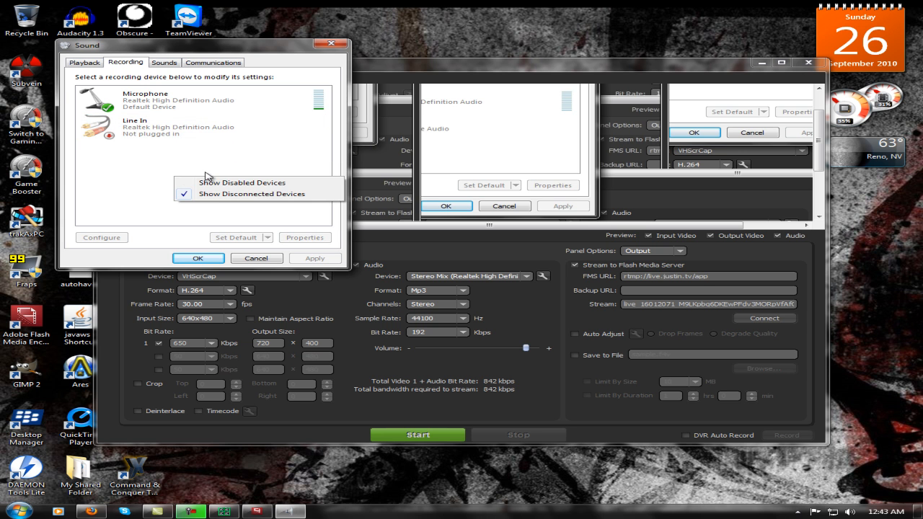
click(226, 186)
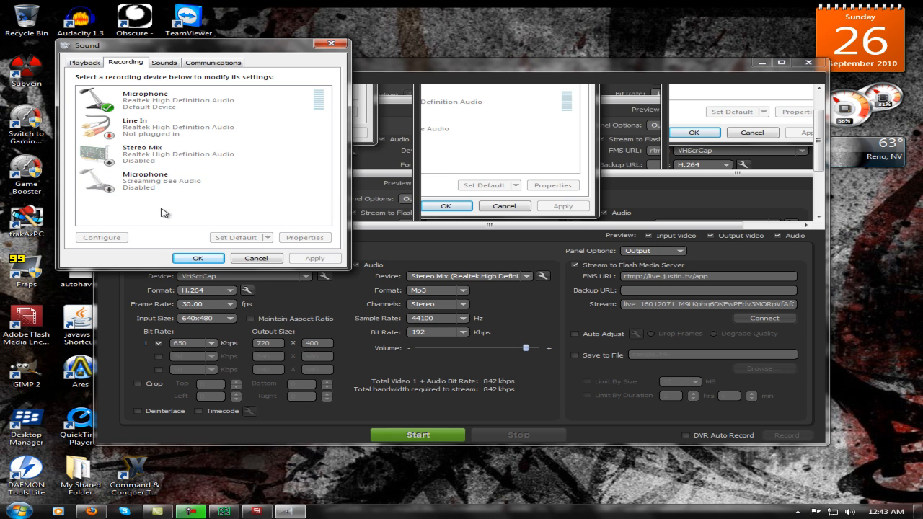
right_click(98, 215)
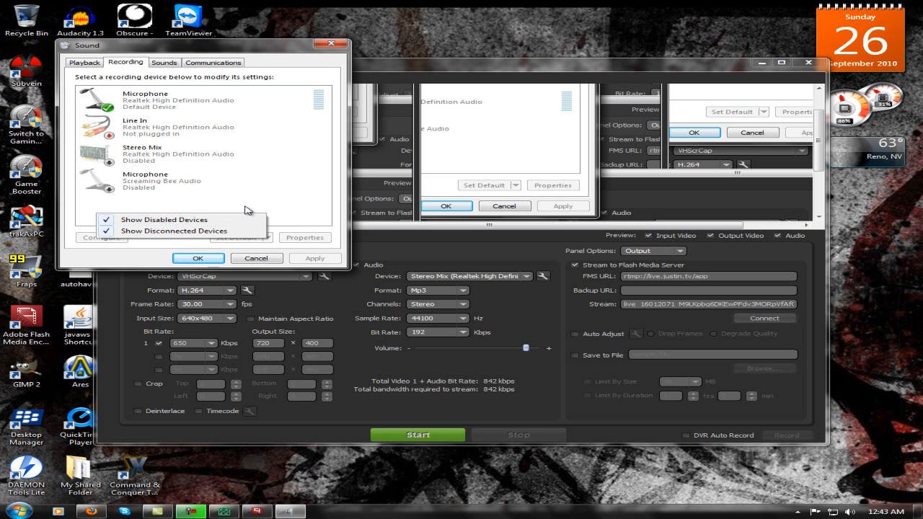
click(271, 211)
right_click(269, 212)
click(126, 200)
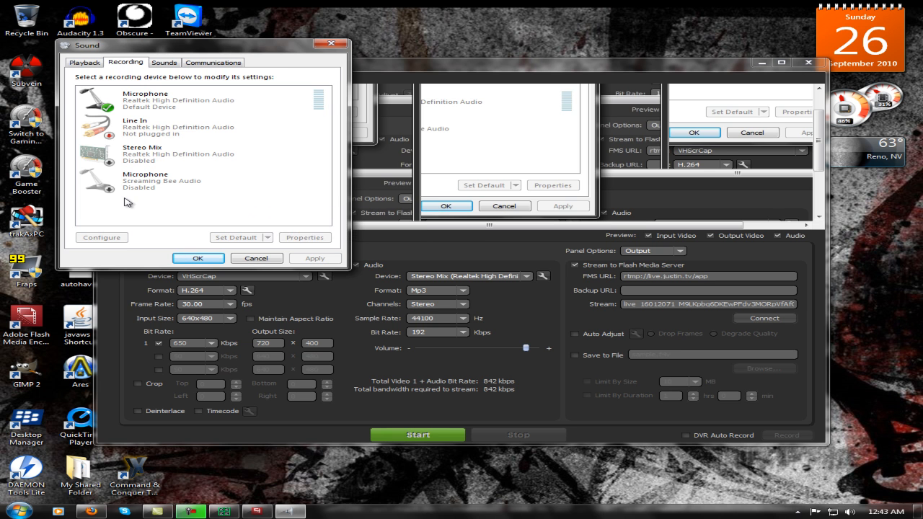
Enable the Stereo Mix recording device.
right_click(161, 148)
click(186, 153)
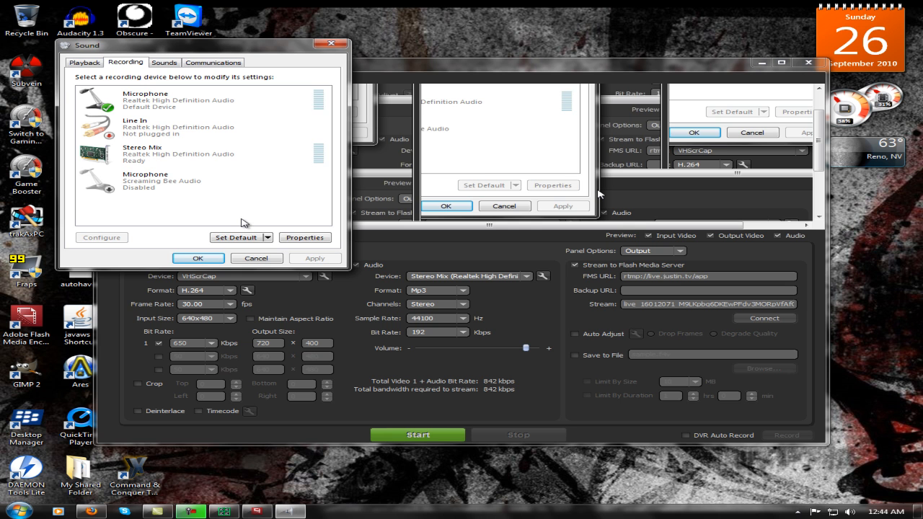
right_click(195, 167)
click(134, 213)
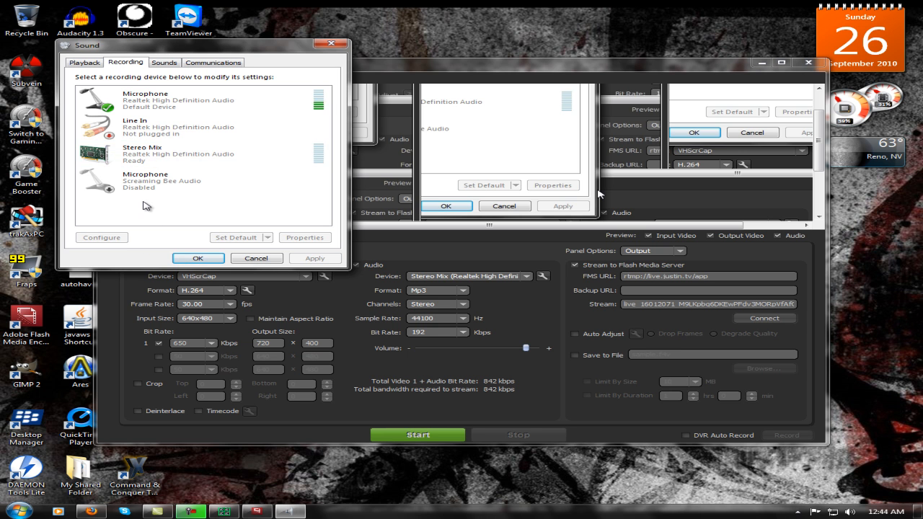
Accept the recording device settings and choose Stereo Mix again as the encoder's audio device.
click(171, 102)
click(197, 258)
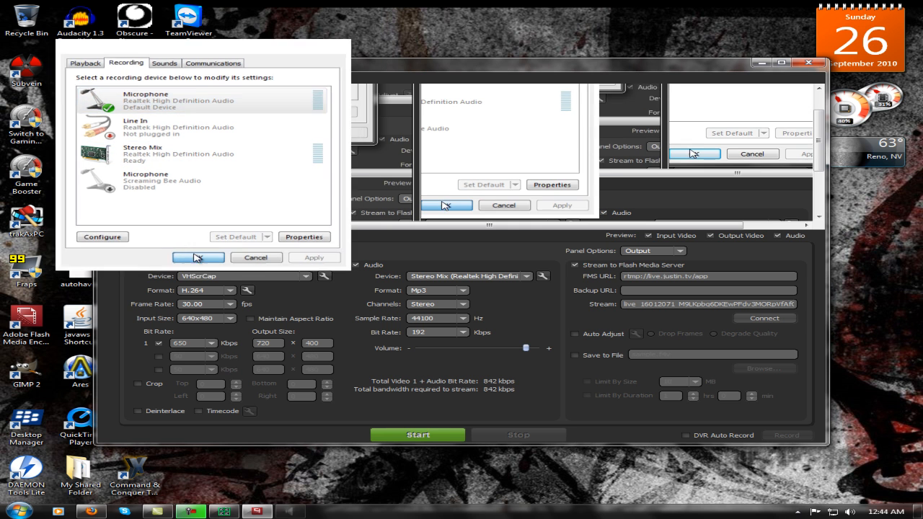
click(479, 276)
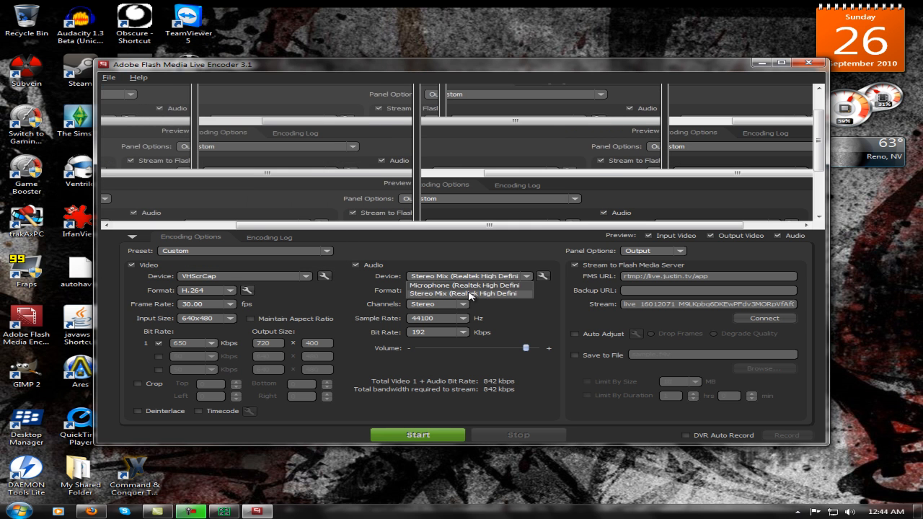
click(470, 294)
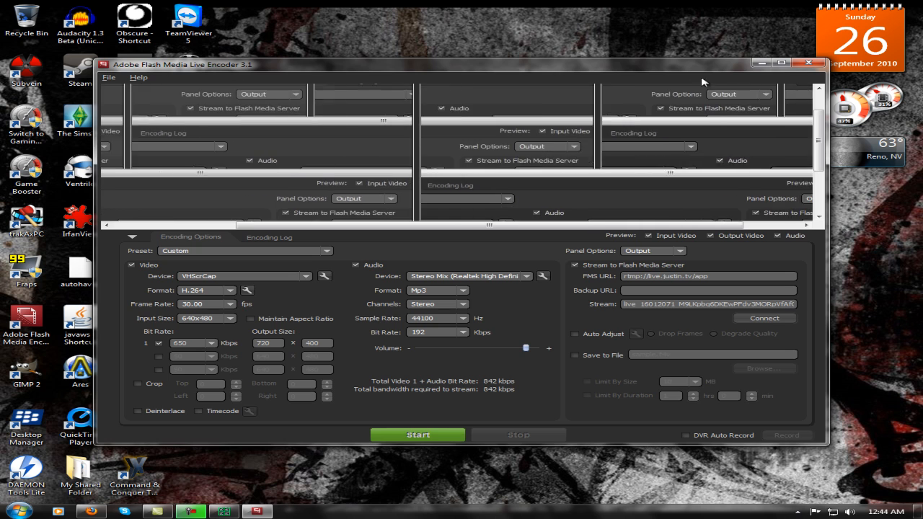
Minimize the encoder and open the Computer window to browse the drives.
click(761, 63)
click(18, 510)
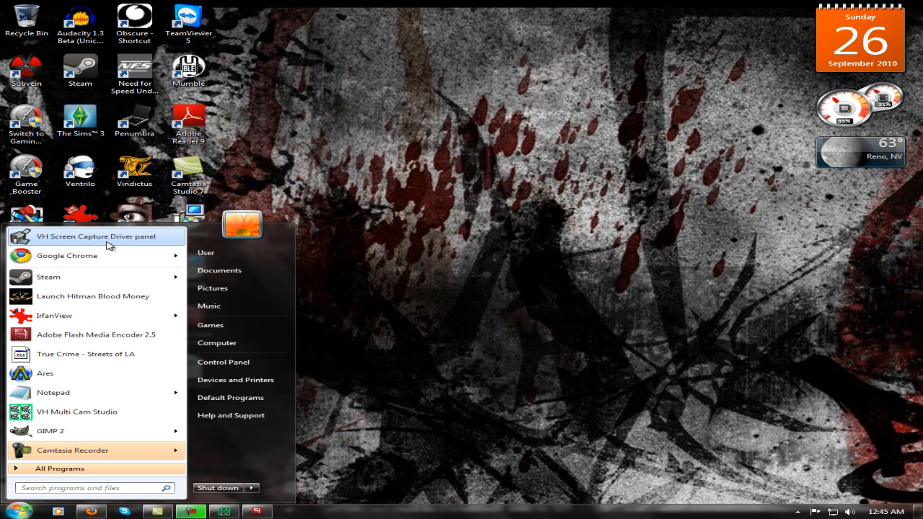
click(394, 255)
click(19, 511)
click(209, 345)
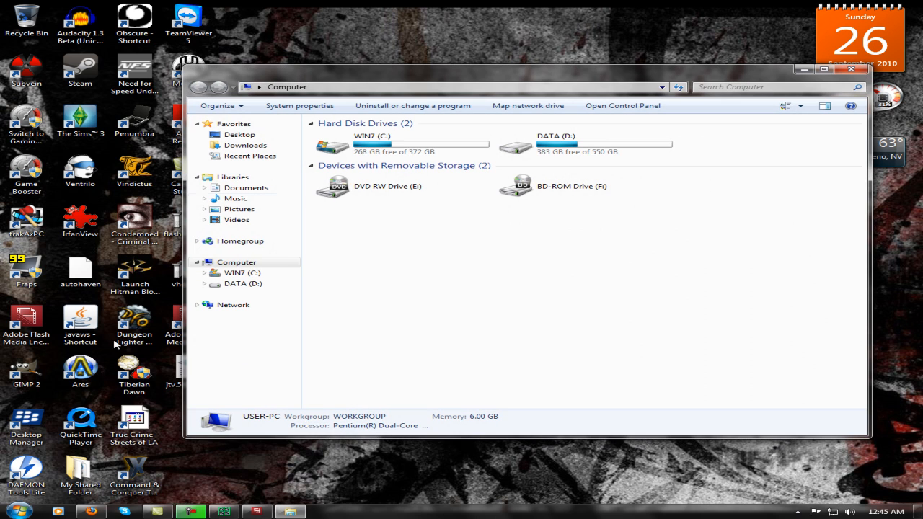
Open the Program Files (x86)\HmelyoffLabs\VHScrCap folder on drive C and check the actions offered for VHScrCapDlg.
double_click(363, 141)
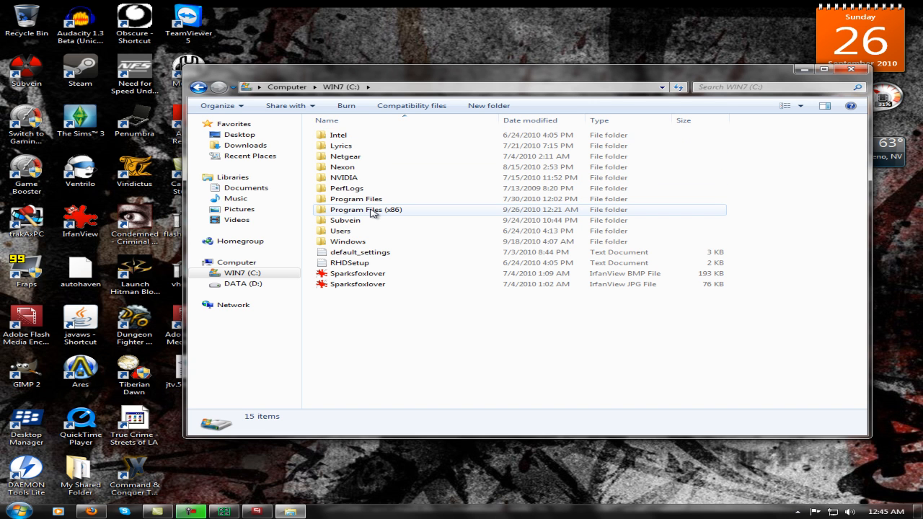
mouse_move(372, 212)
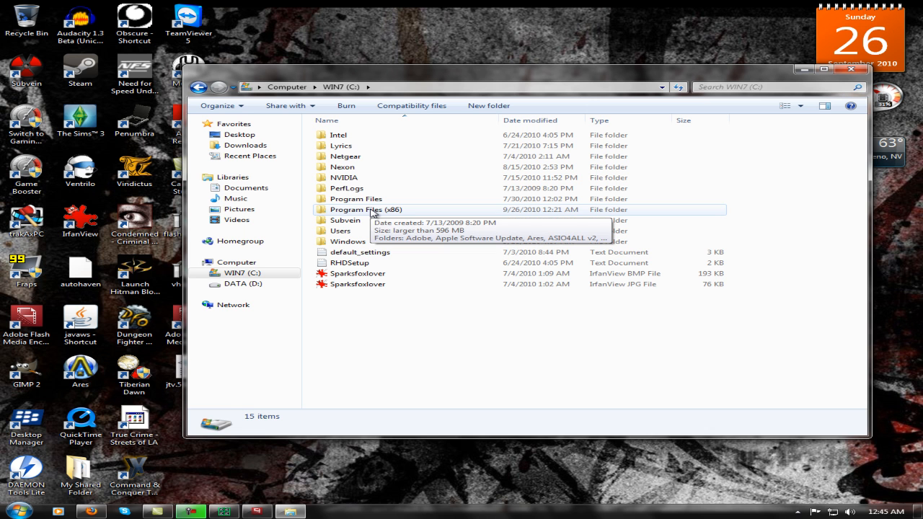
double_click(372, 210)
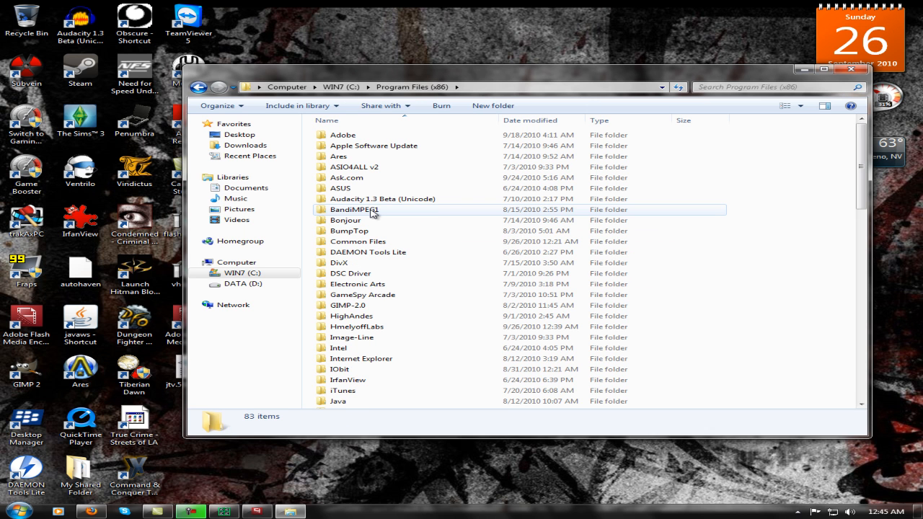
double_click(351, 329)
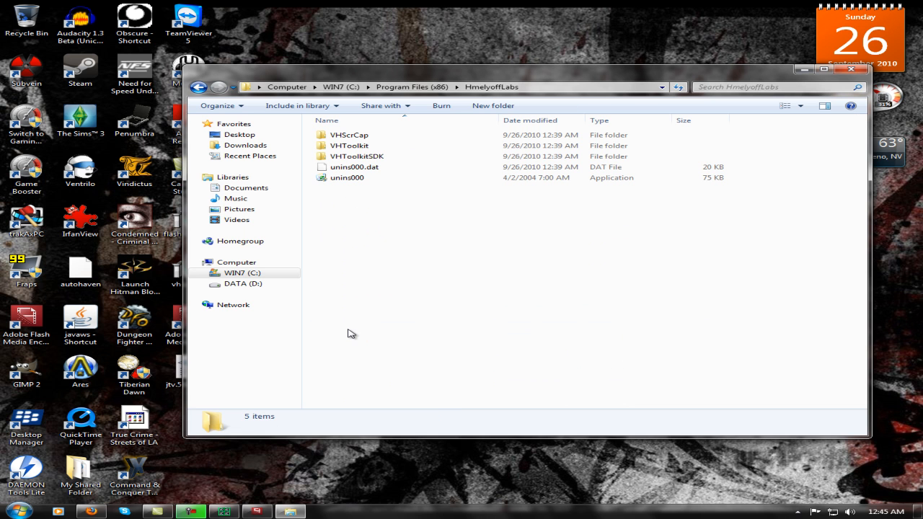
double_click(359, 137)
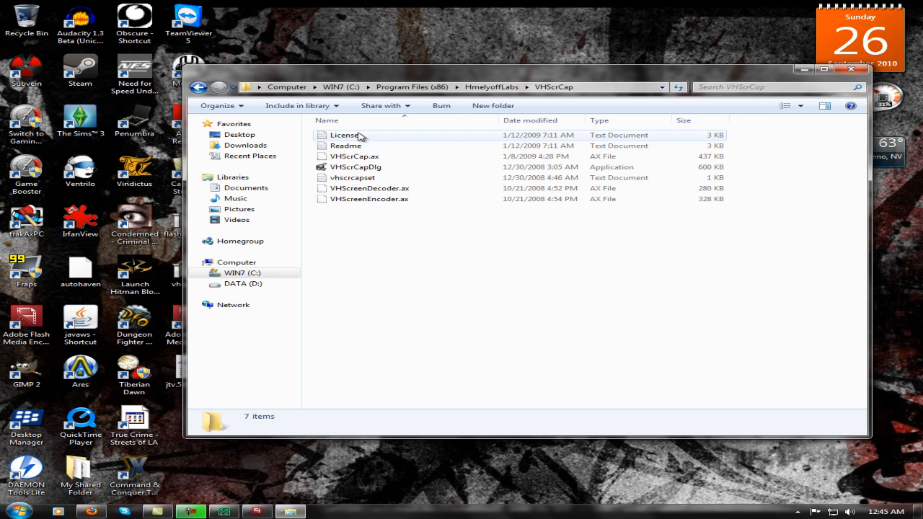
click(349, 170)
right_click(348, 169)
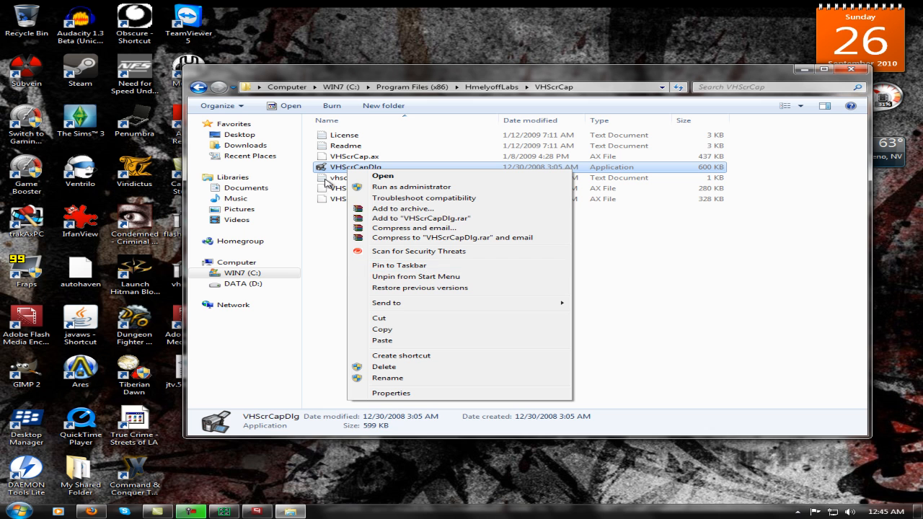
click(306, 245)
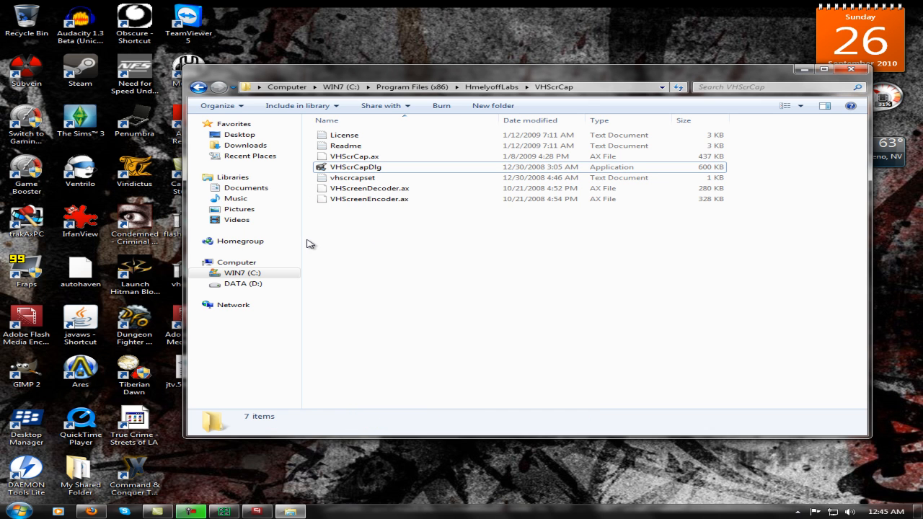
Launch VHScrCapDlg and select the active VHScrCap instance running in FlashMediaLiveEncoder.exe for control.
click(372, 168)
double_click(372, 171)
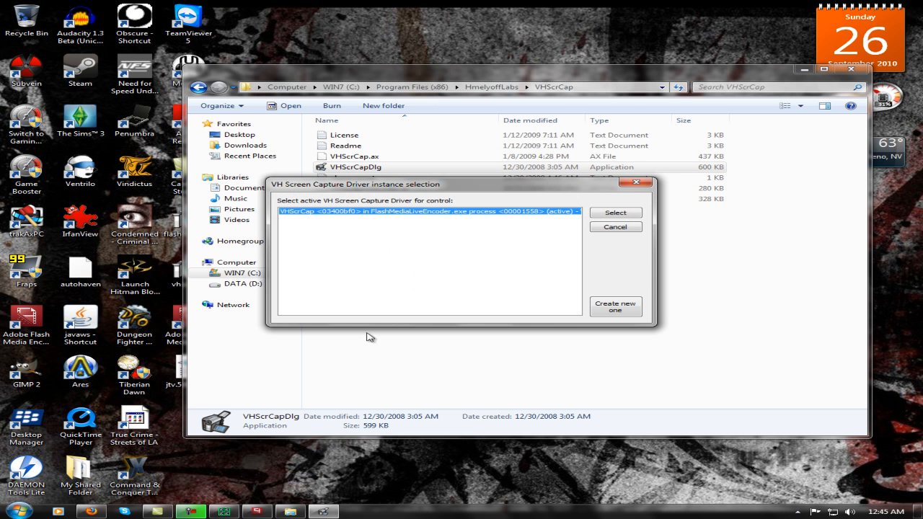
click(257, 511)
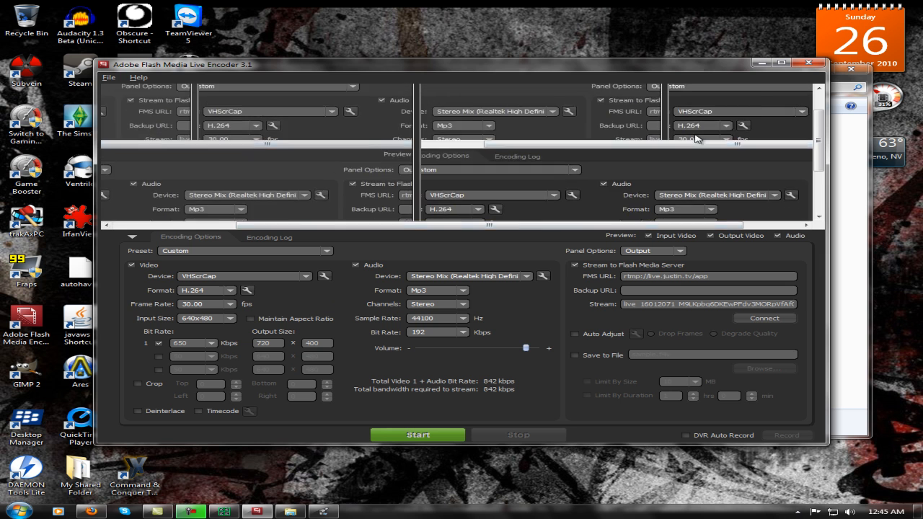
click(762, 62)
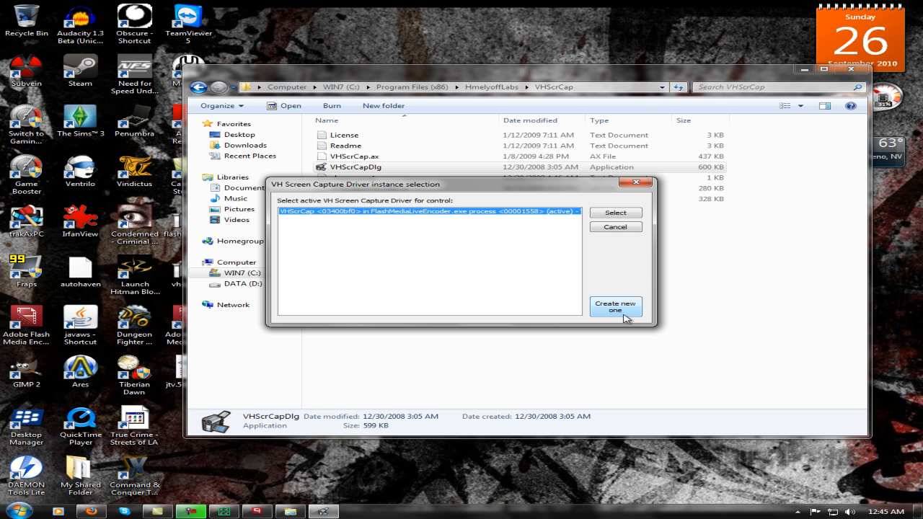
click(606, 215)
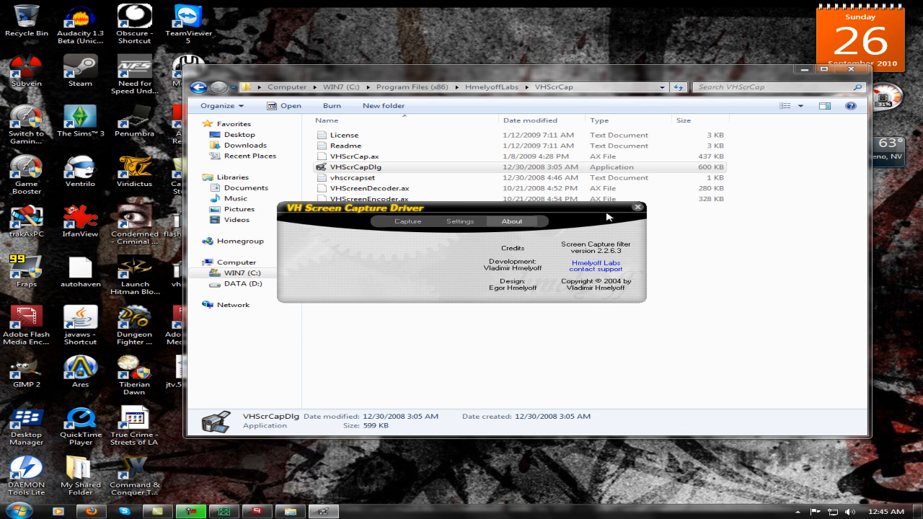
Set the VH Screen Capture Driver's border color to black and turn off Optimize screen capture.
click(472, 224)
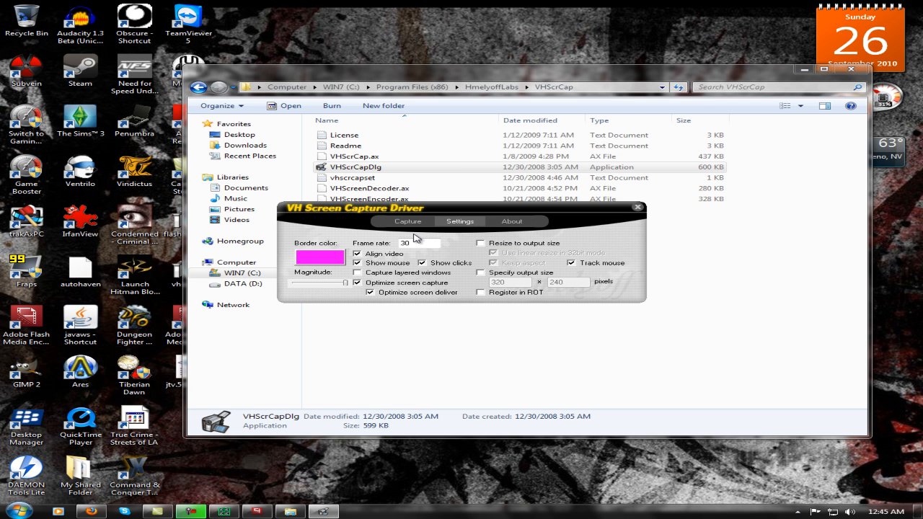
click(329, 260)
click(395, 255)
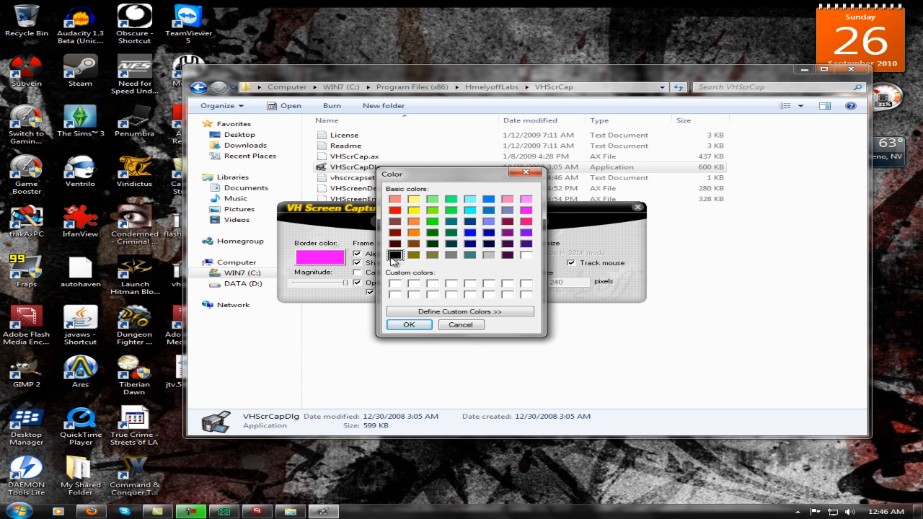
click(411, 324)
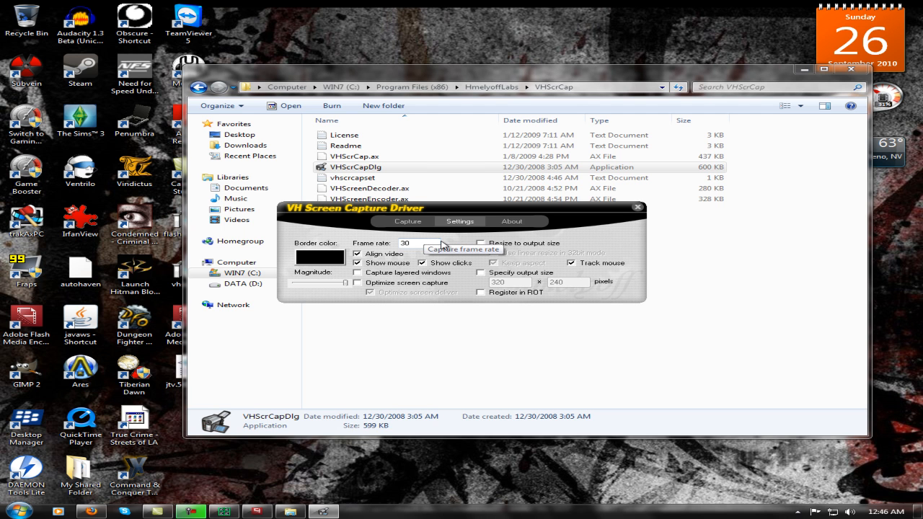
Enable Resize to output size in the capture driver, check the encoder preview, and disable Keep aspect.
click(481, 244)
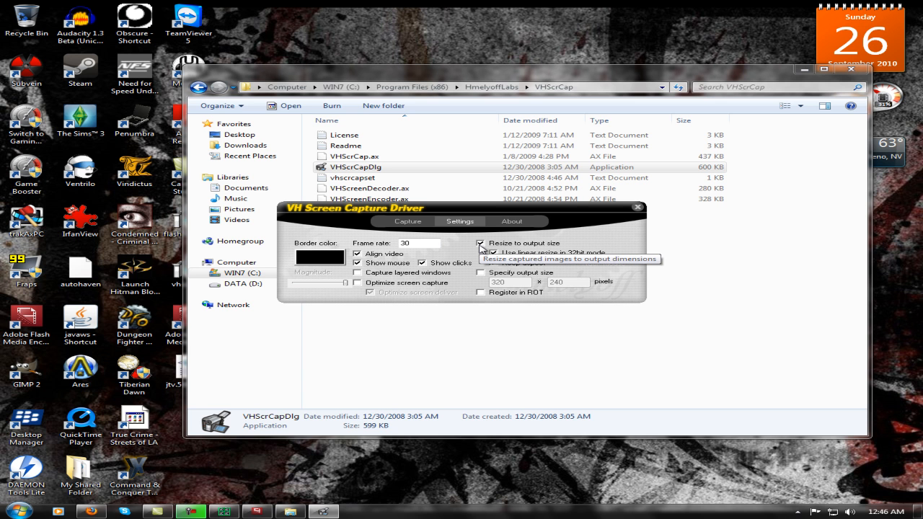
click(263, 477)
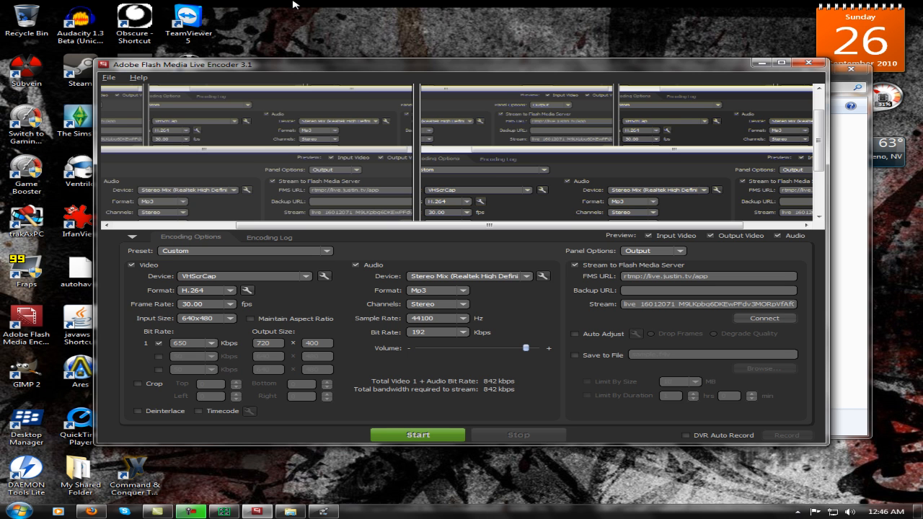
click(761, 63)
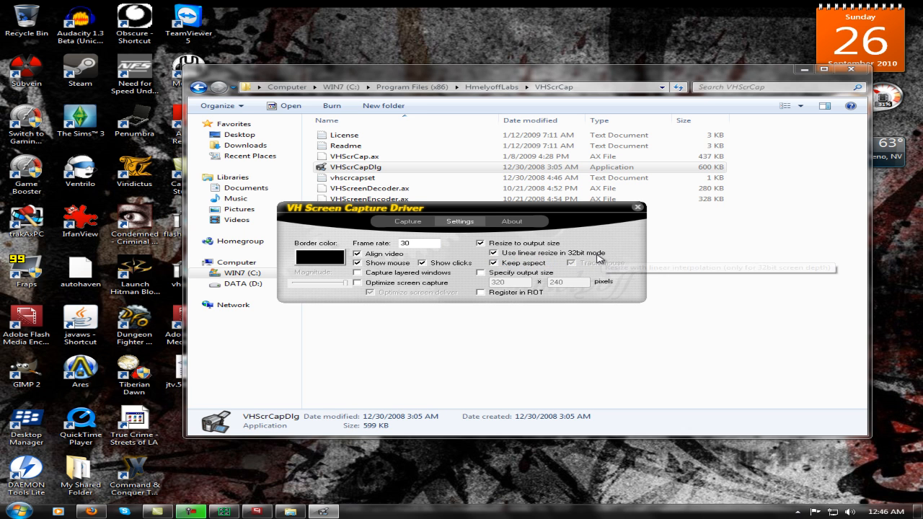
click(494, 263)
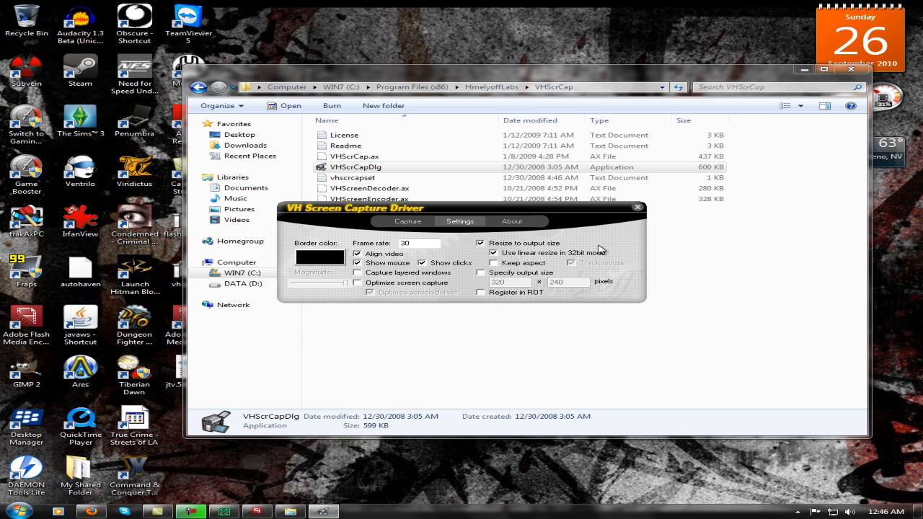
Try the region selection tool on the full 1280 x 1024 screen and on a 950 x 733 area around the folder window.
click(408, 221)
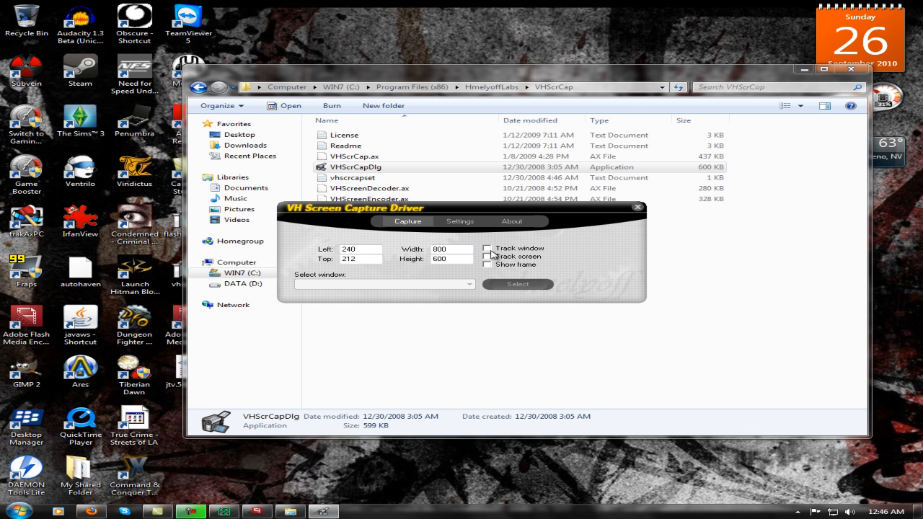
click(516, 284)
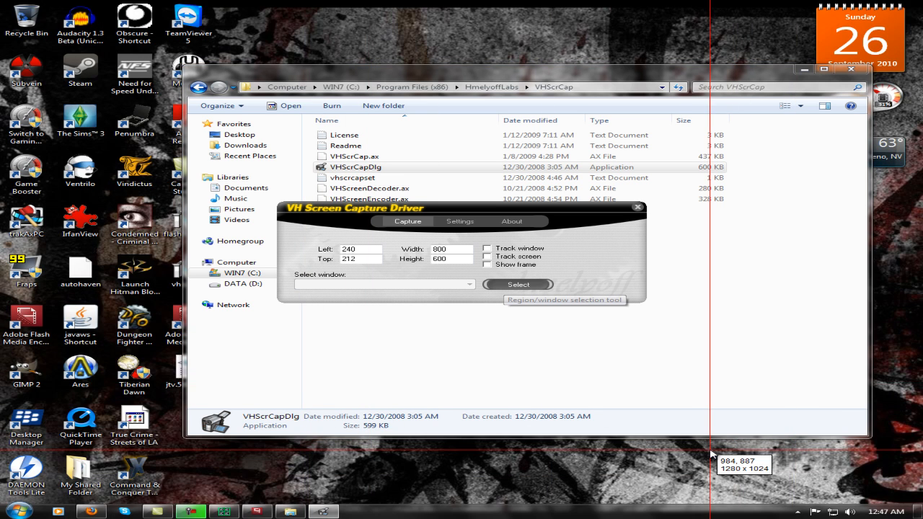
click(502, 26)
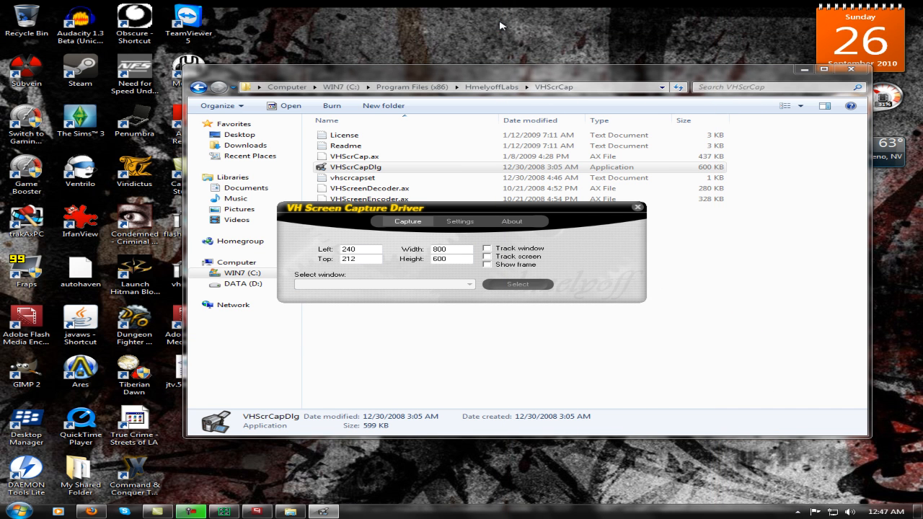
click(519, 285)
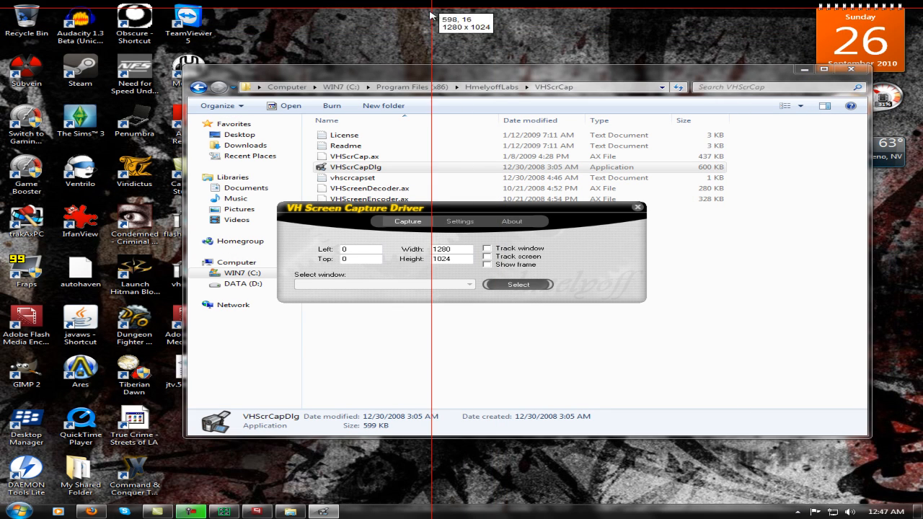
click(400, 29)
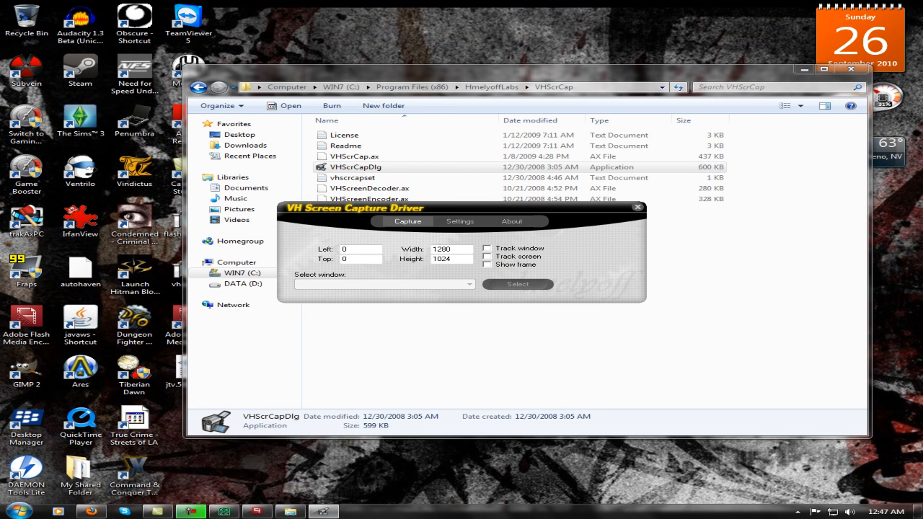
click(519, 284)
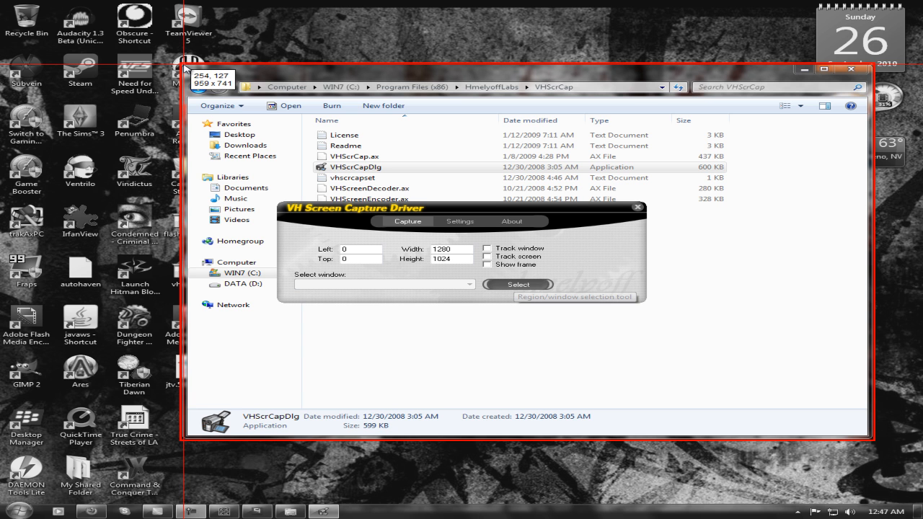
drag(183, 65, 868, 437)
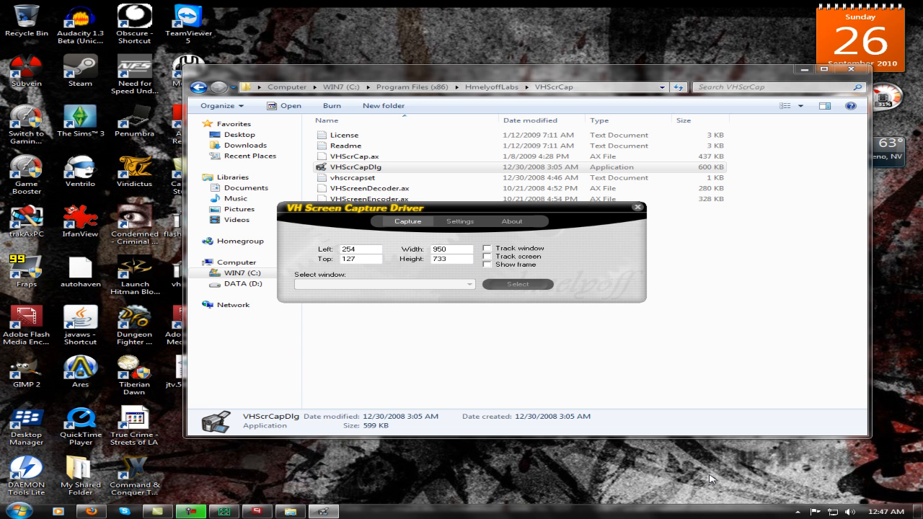
Move the folder window to the desktop's upper-left corner and select a 935 x 726 capture region over it in a reopened driver panel.
drag(625, 75, 433, 18)
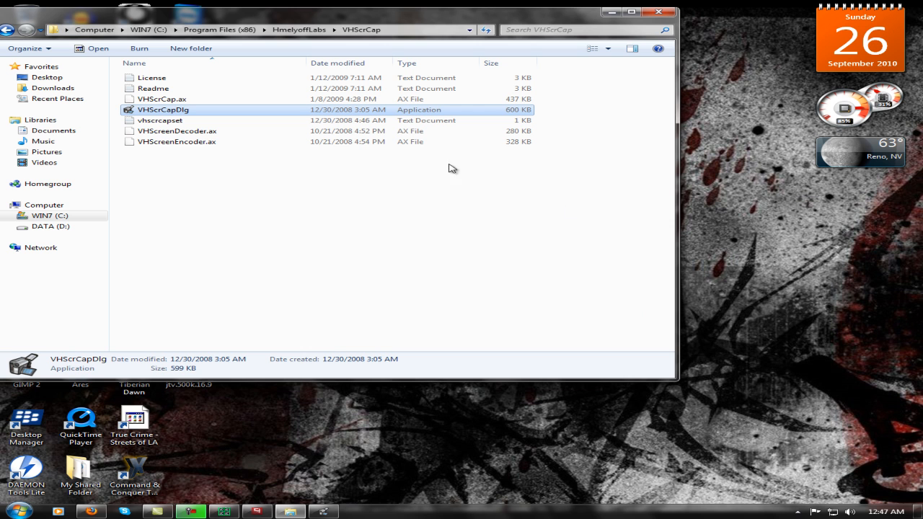
click(3, 513)
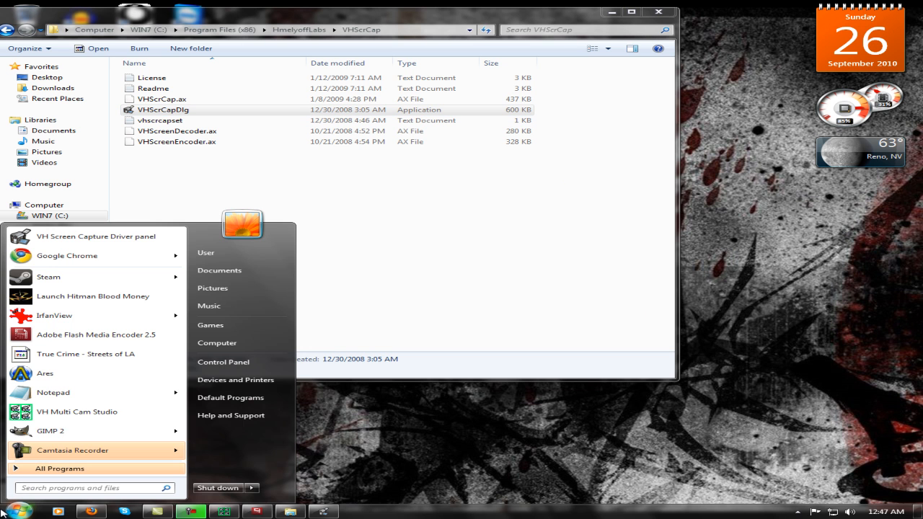
click(55, 238)
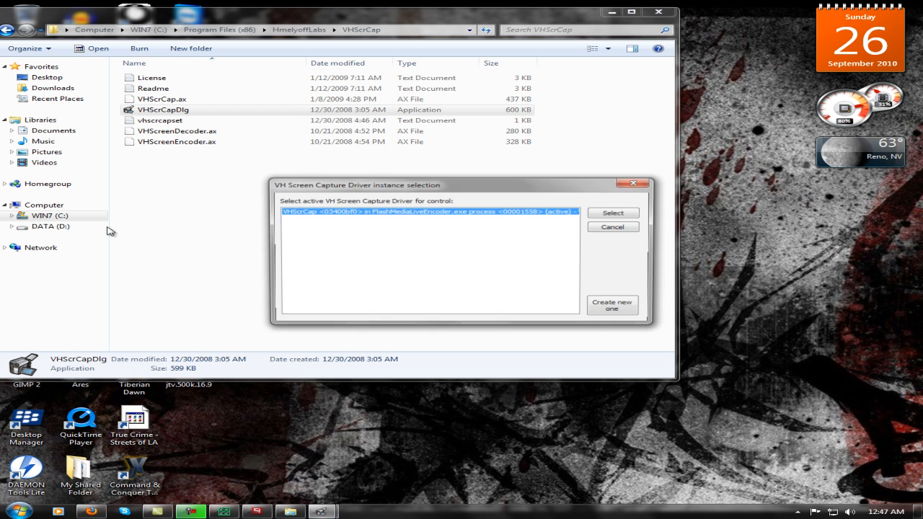
click(620, 214)
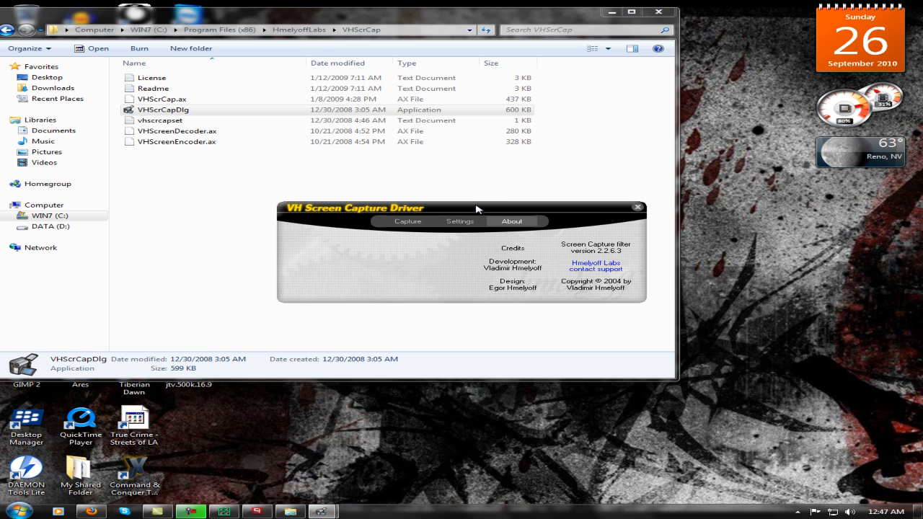
click(420, 317)
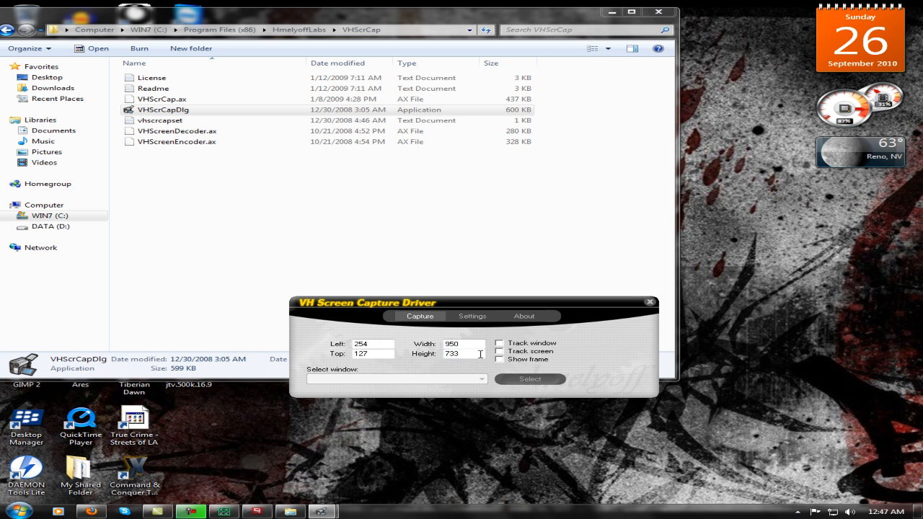
click(530, 379)
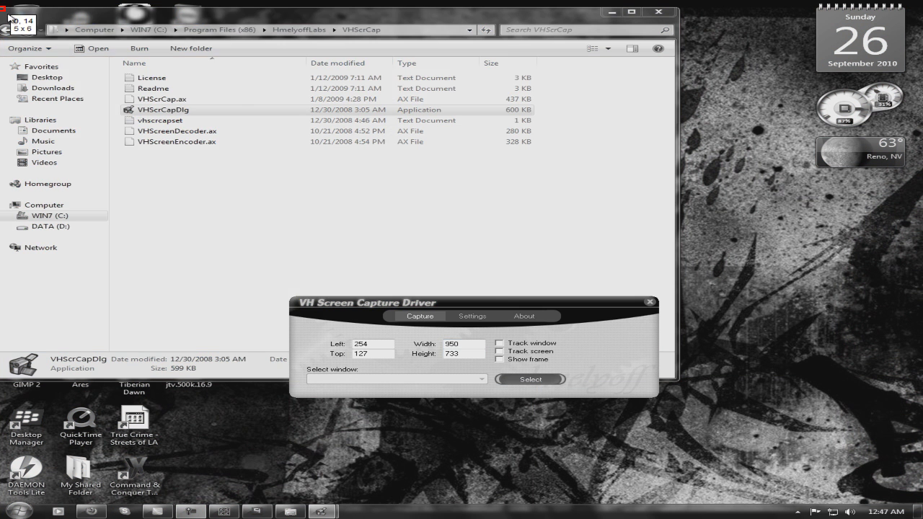
drag(0, 7, 675, 378)
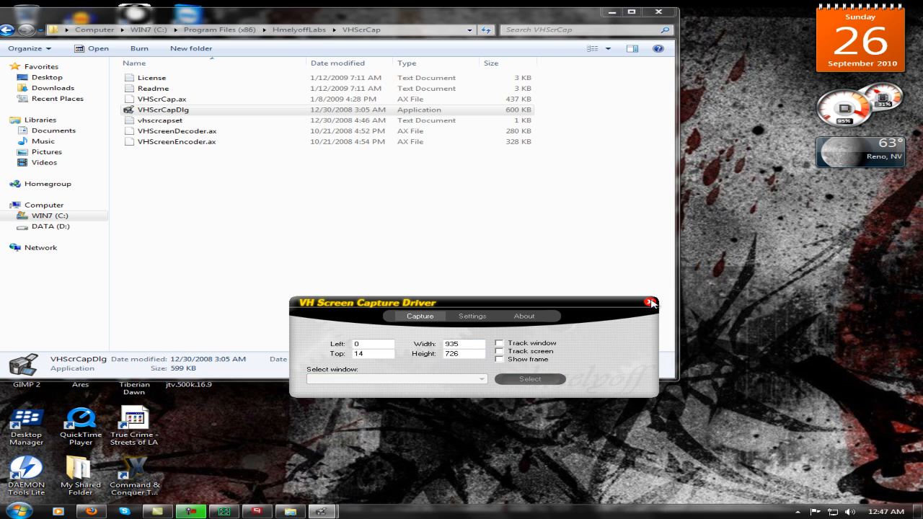
Close both VH Screen Capture Driver panels and the VHScrCap folder window.
click(649, 301)
click(658, 13)
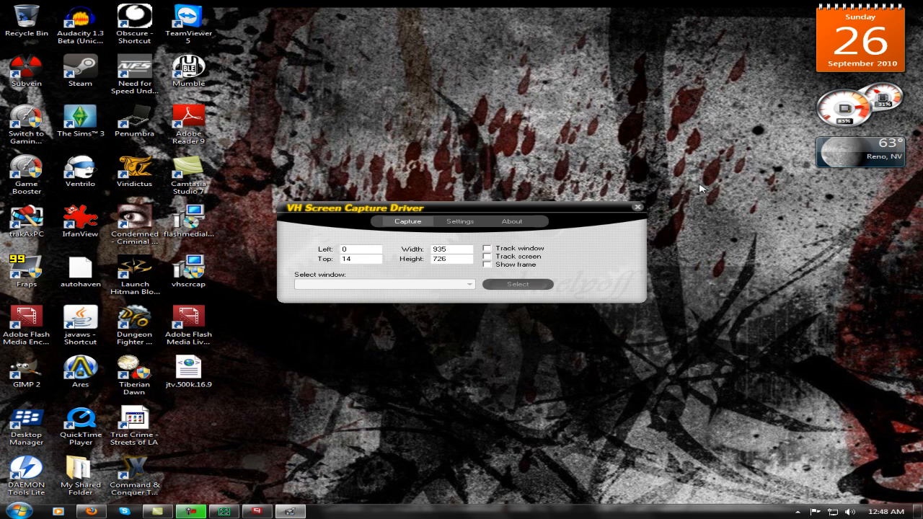
click(637, 209)
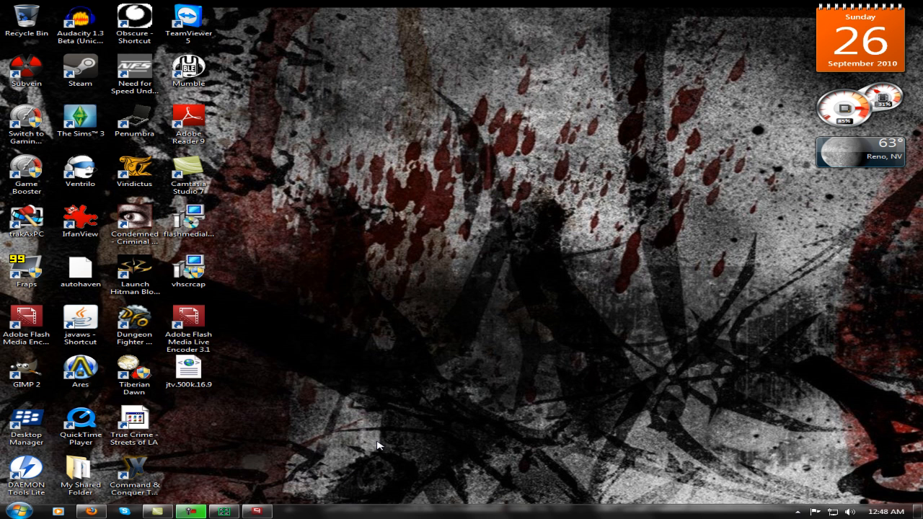
Restore the encoder, browse to the jtv.500k.16.9 profile on the Desktop, cancel opening it, and minimize the encoder.
click(259, 511)
click(109, 77)
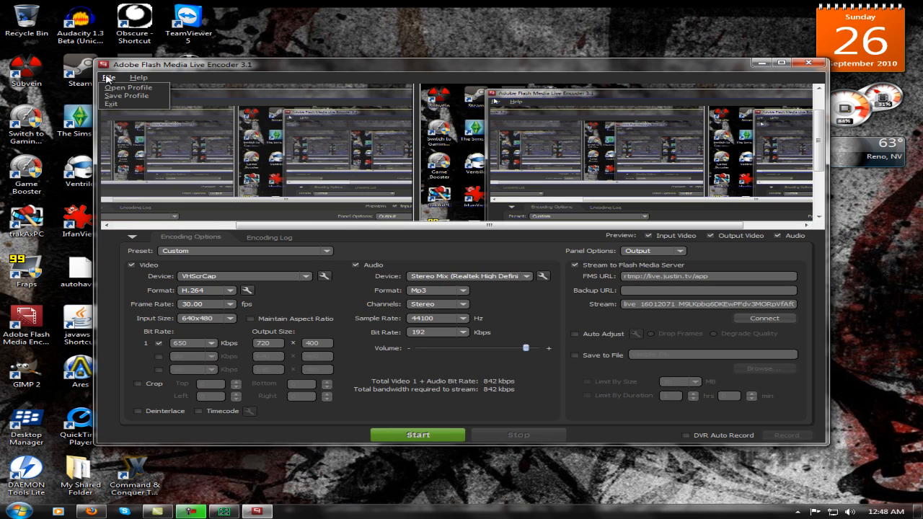
click(110, 88)
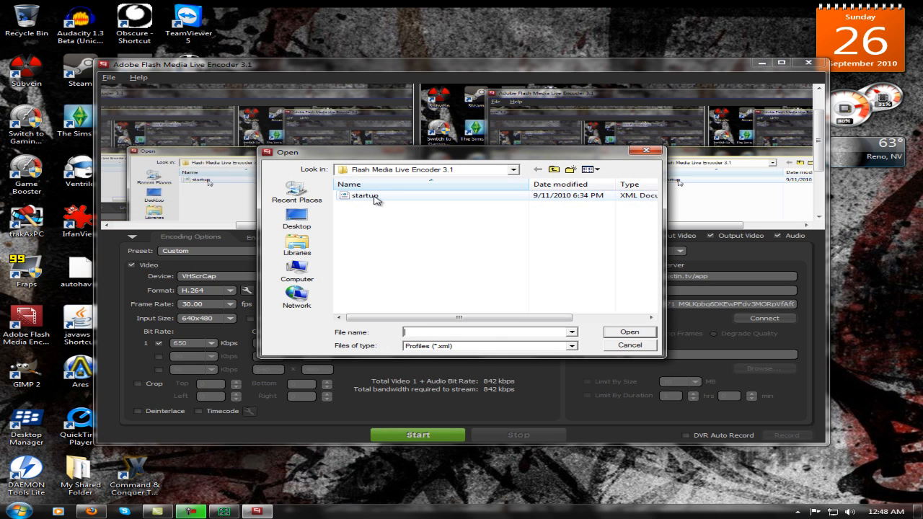
click(382, 196)
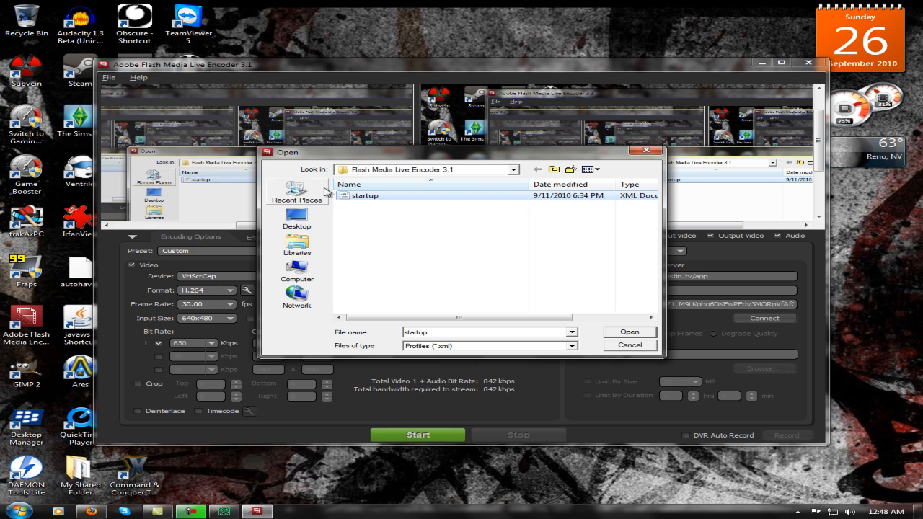
click(297, 218)
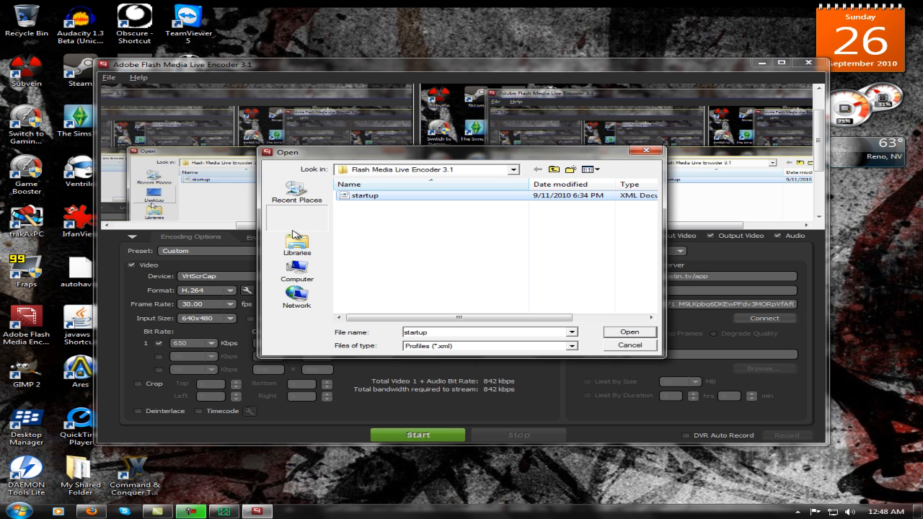
click(416, 280)
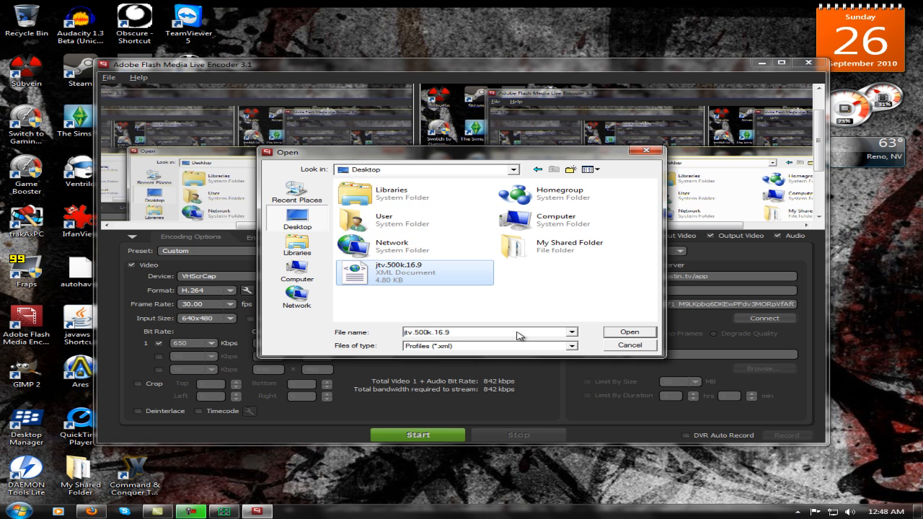
click(642, 345)
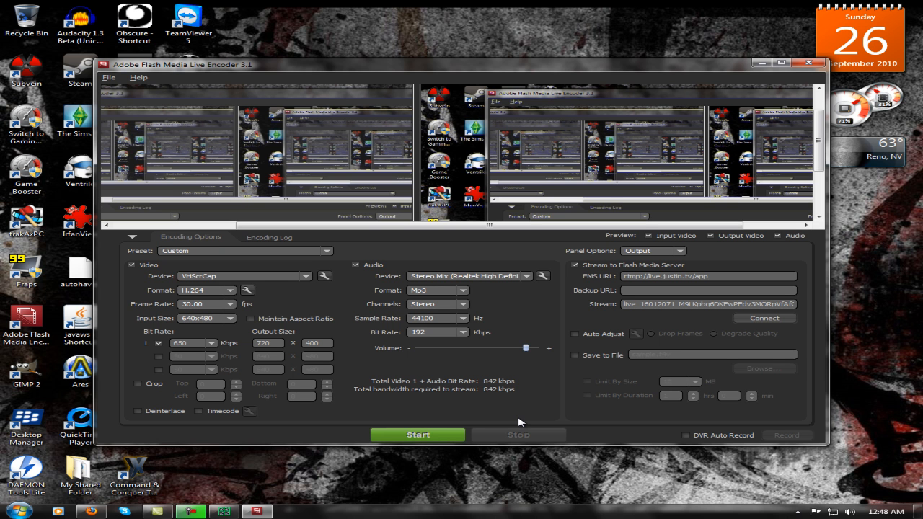
click(761, 63)
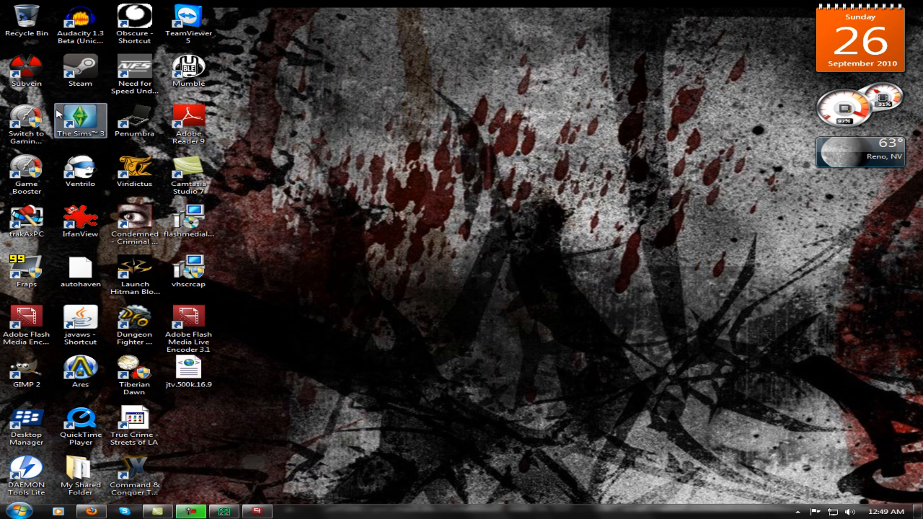
click(135, 119)
click(354, 205)
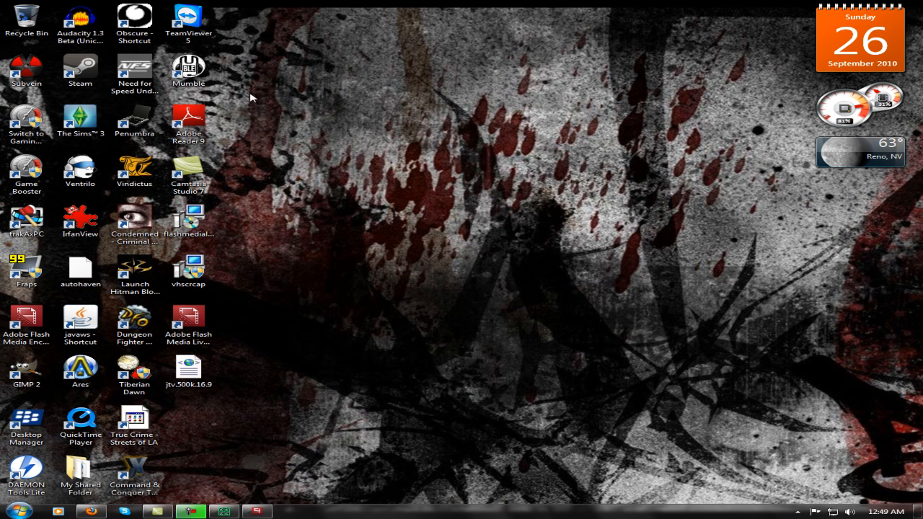
drag(1, 2, 555, 324)
click(584, 312)
Switch to Google Chrome and open the channel page at Justin.tv/shadowstream.
click(19, 511)
click(142, 256)
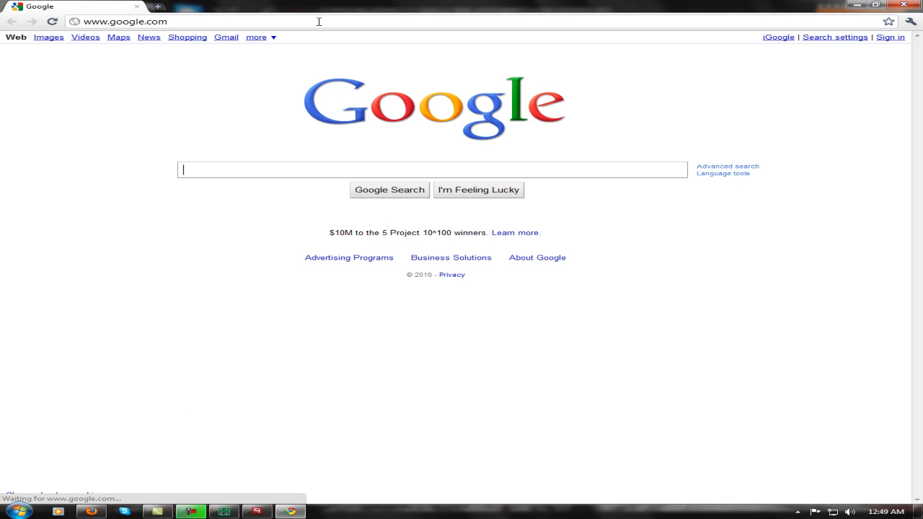
click(319, 22)
text(Just)
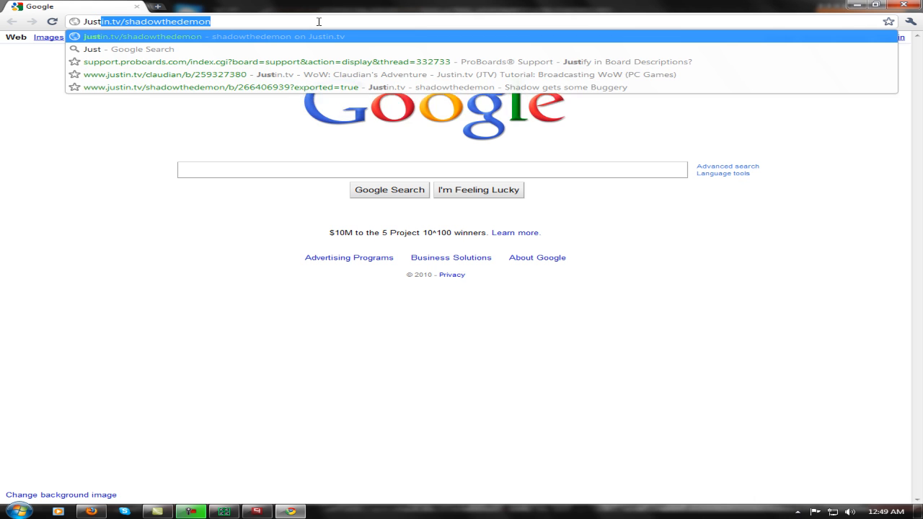
text(in.tv/sh)
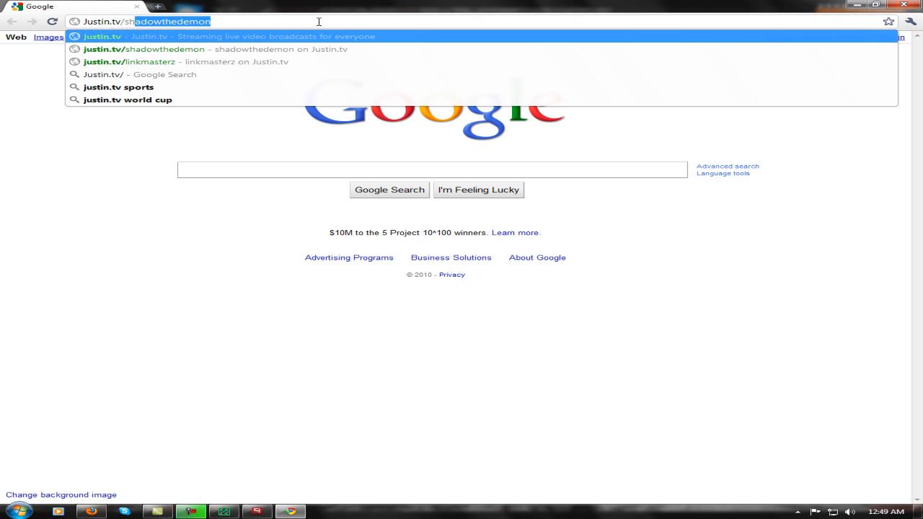
text(adow)
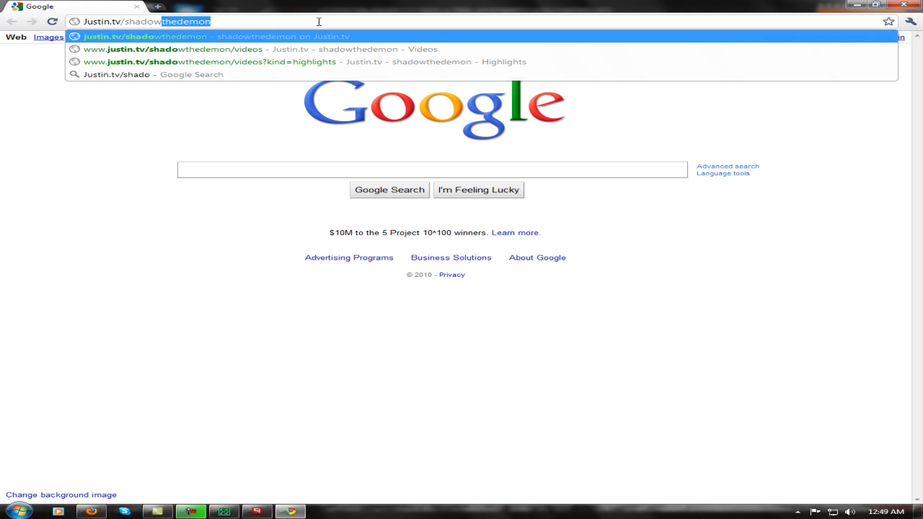
text(stream)
key(Return)
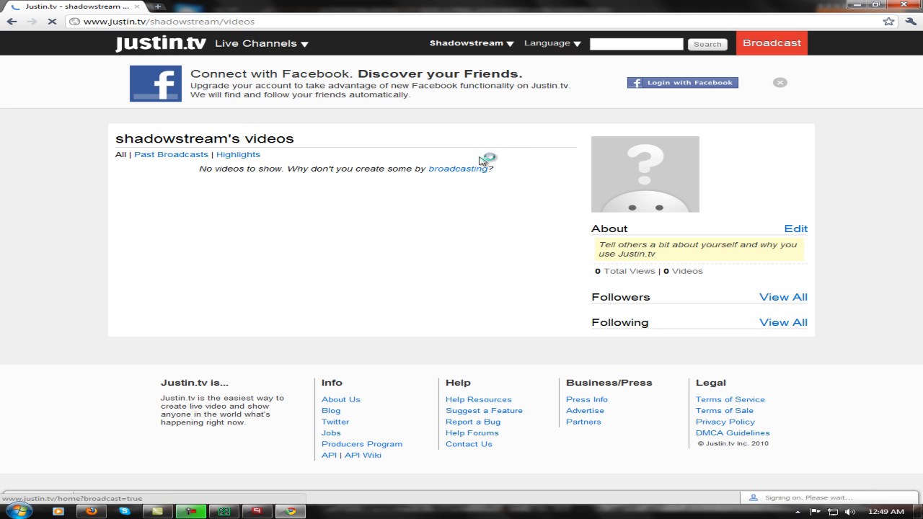
Go from the channel's videos page to the account's home page and open the broadcast page.
click(465, 43)
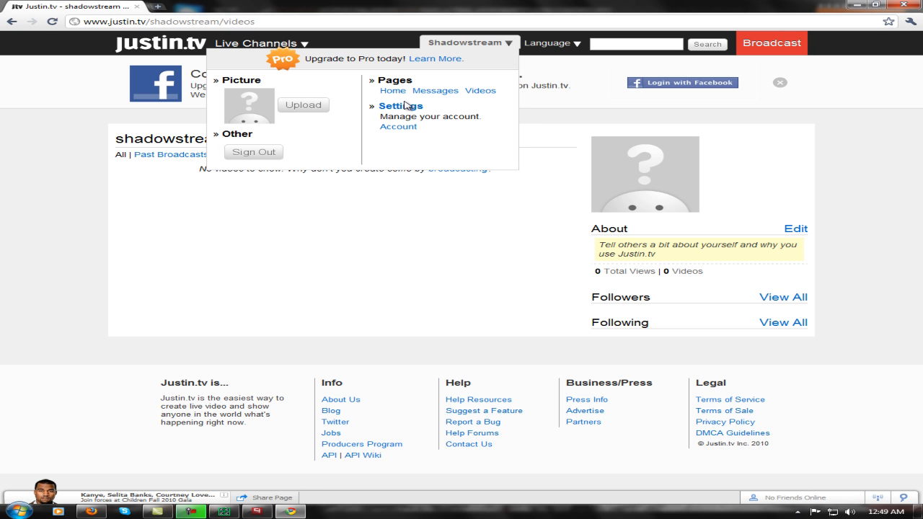
click(389, 98)
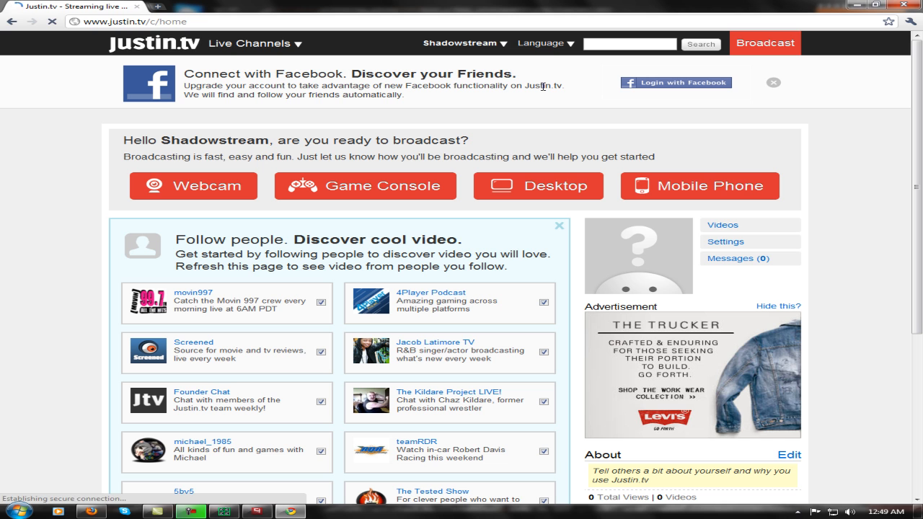
click(465, 43)
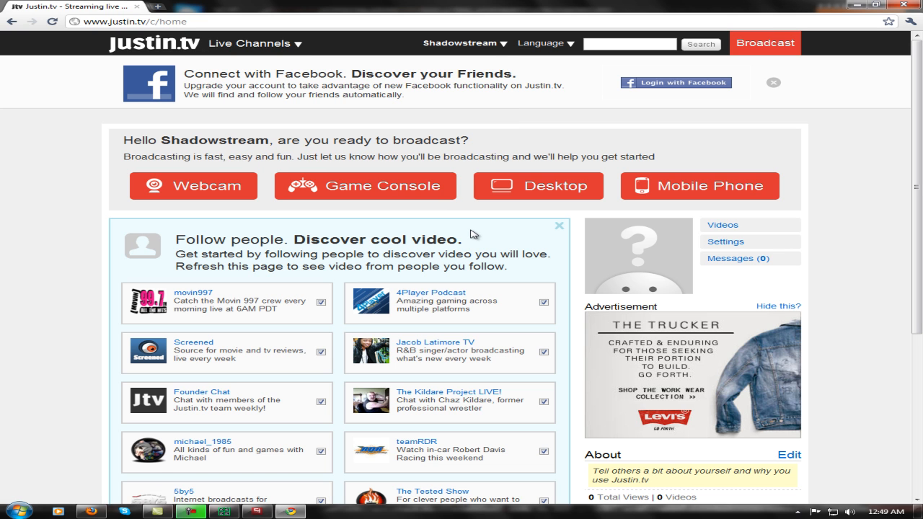
click(455, 43)
click(761, 51)
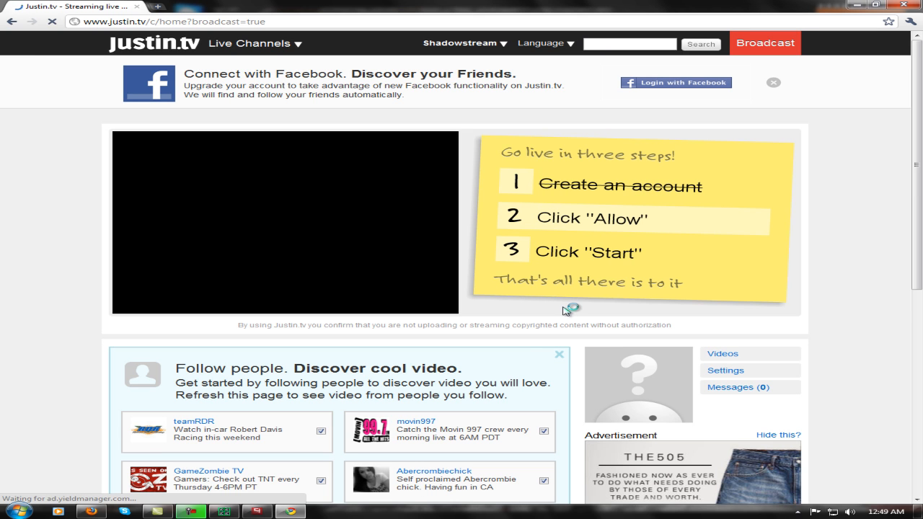
mouse_move(254, 512)
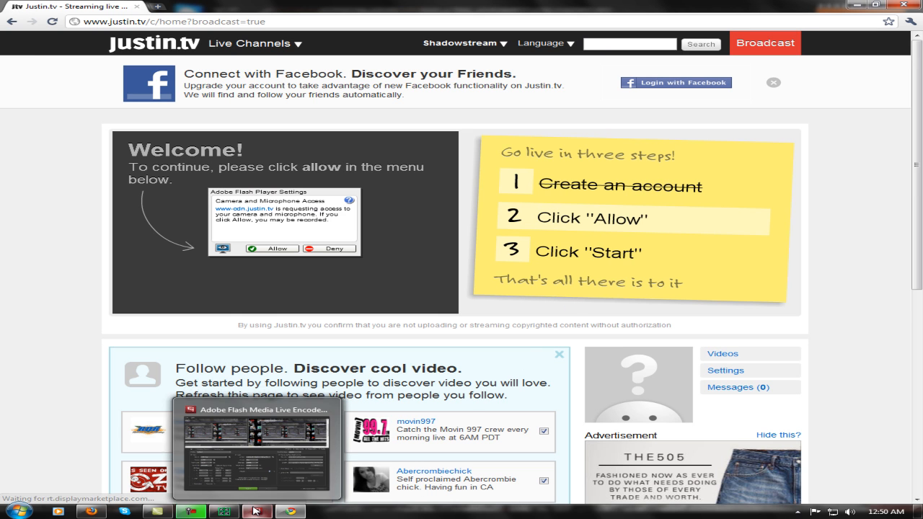
click(256, 451)
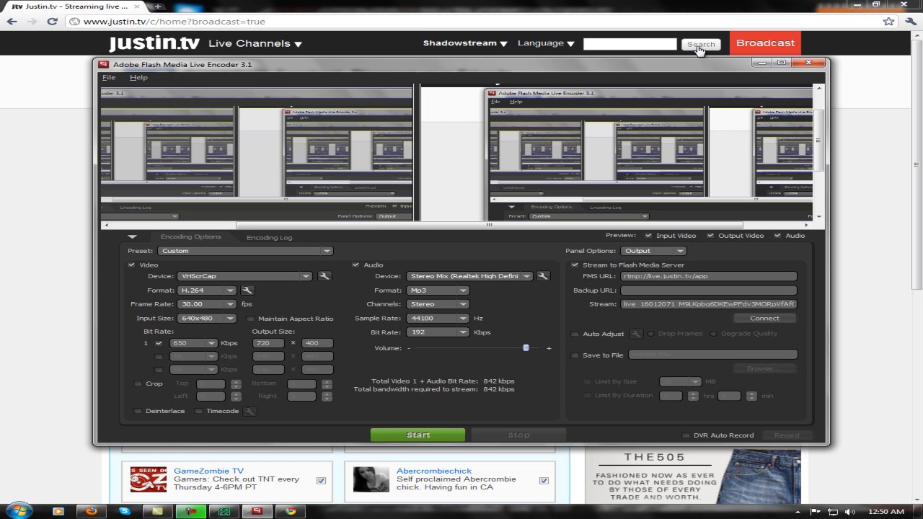
click(777, 64)
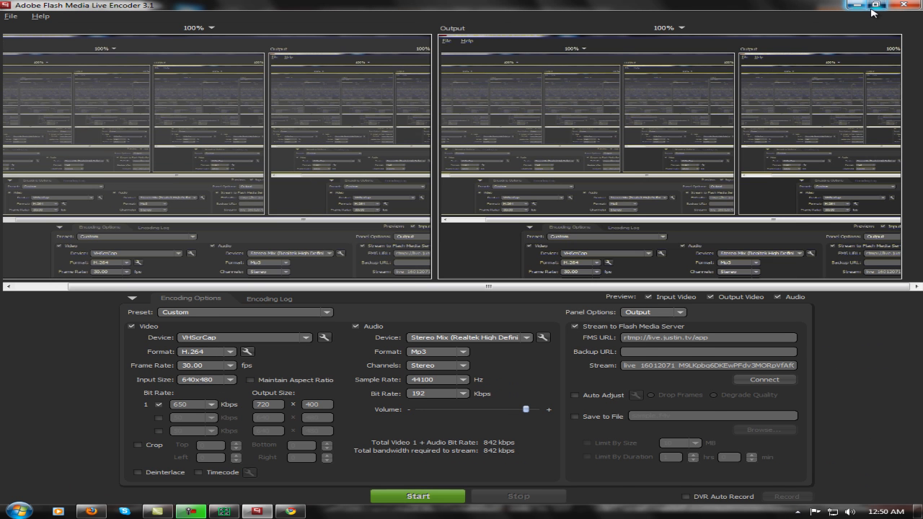
click(873, 5)
click(765, 65)
Allow Flash Player camera and microphone access on the broadcast page, and start streaming from Flash Media Live Encoder.
click(279, 250)
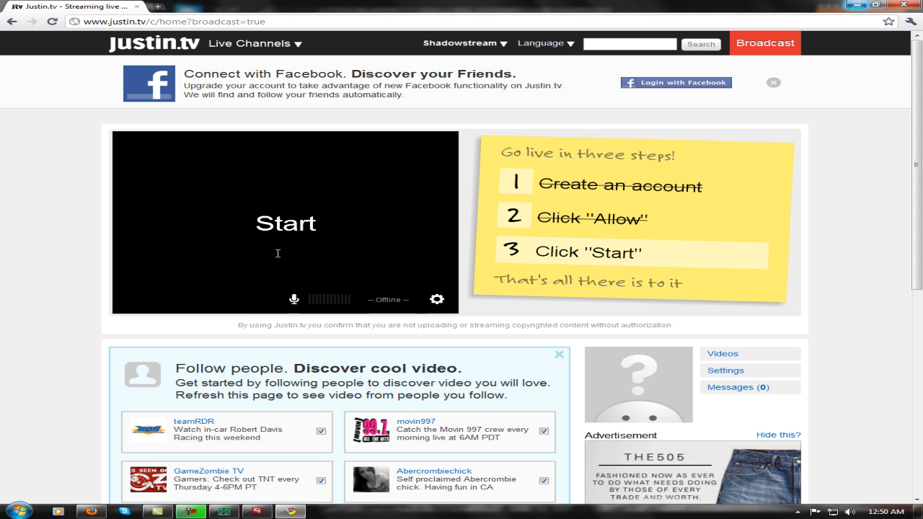
click(257, 511)
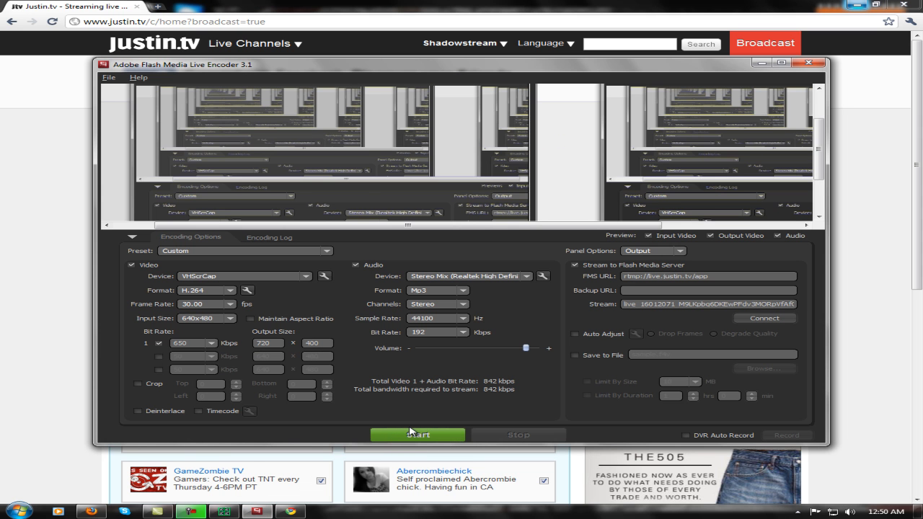
click(408, 436)
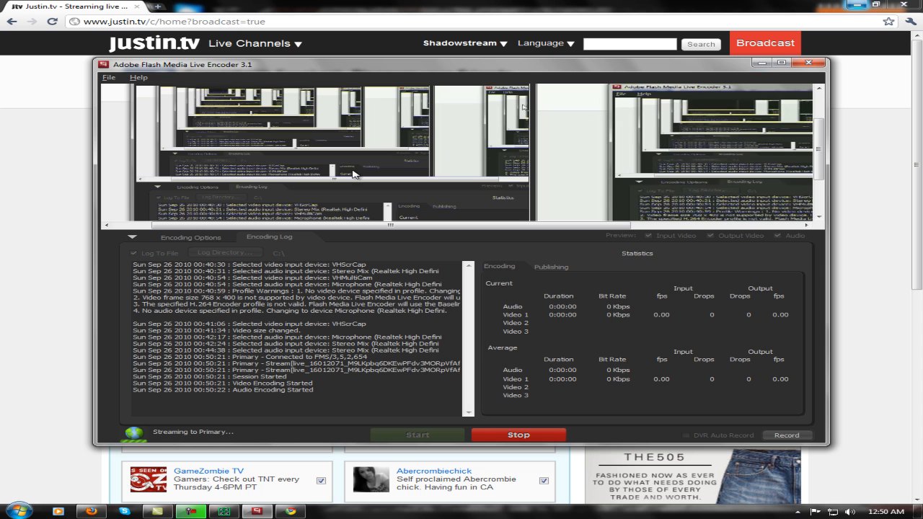
drag(404, 225, 123, 176)
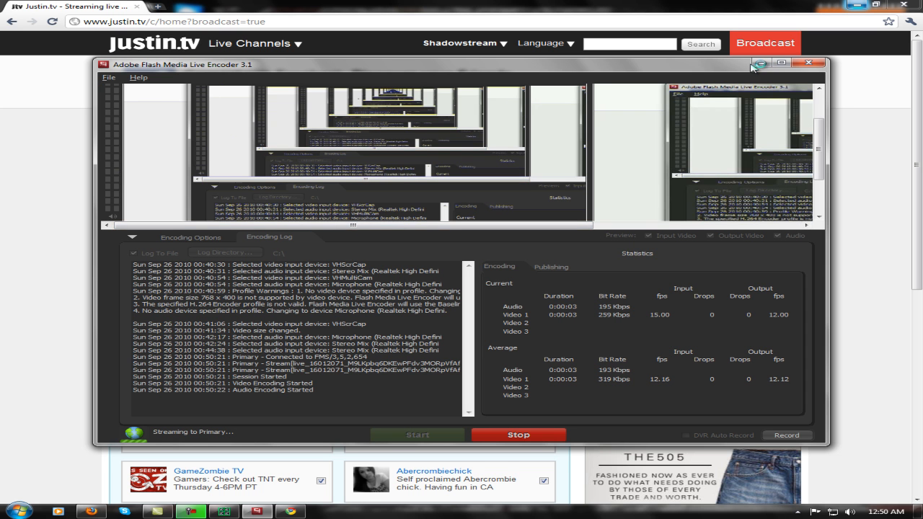